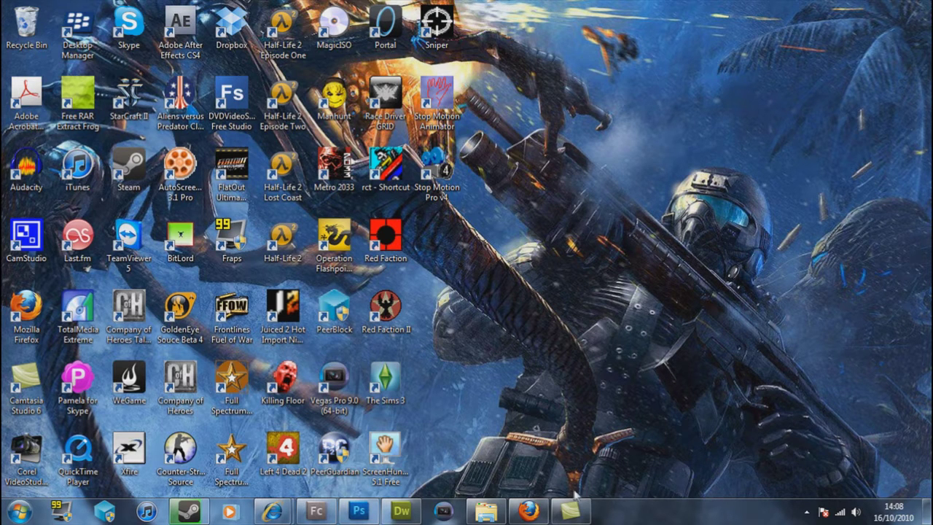
- Test the Firefox banner by sliding between Medal of Honor and Dead Rising 2, then close Firefox
{"action": "left_click", "coordinate": [530, 511]}
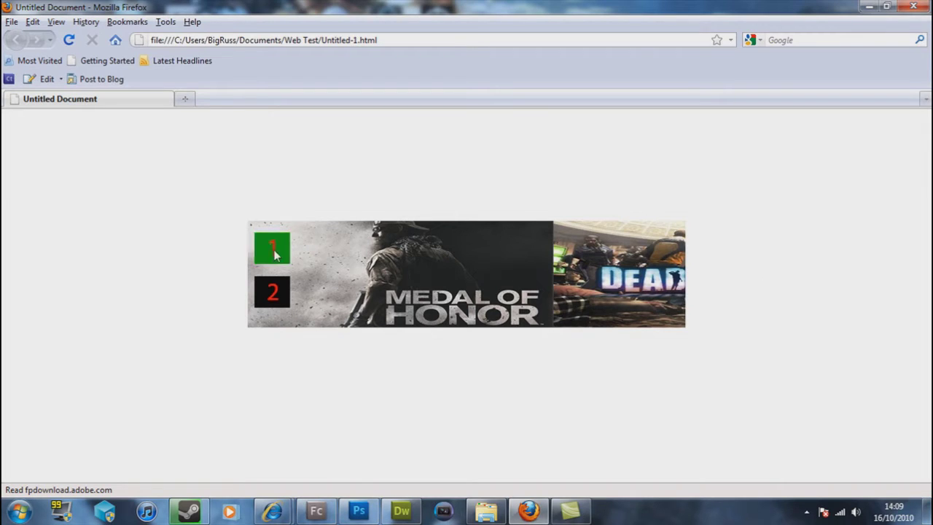
{"action": "left_click", "coordinate": [280, 291]}
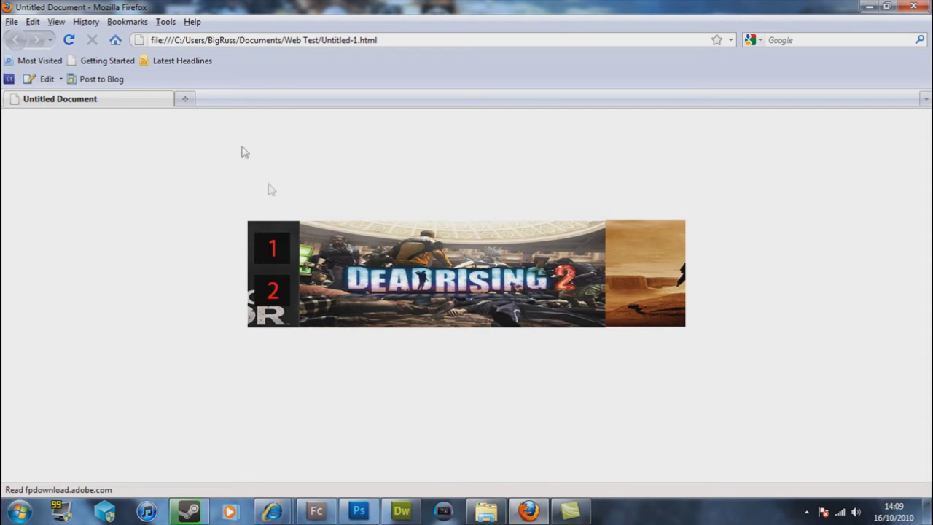
{"action": "left_click", "coordinate": [271, 246]}
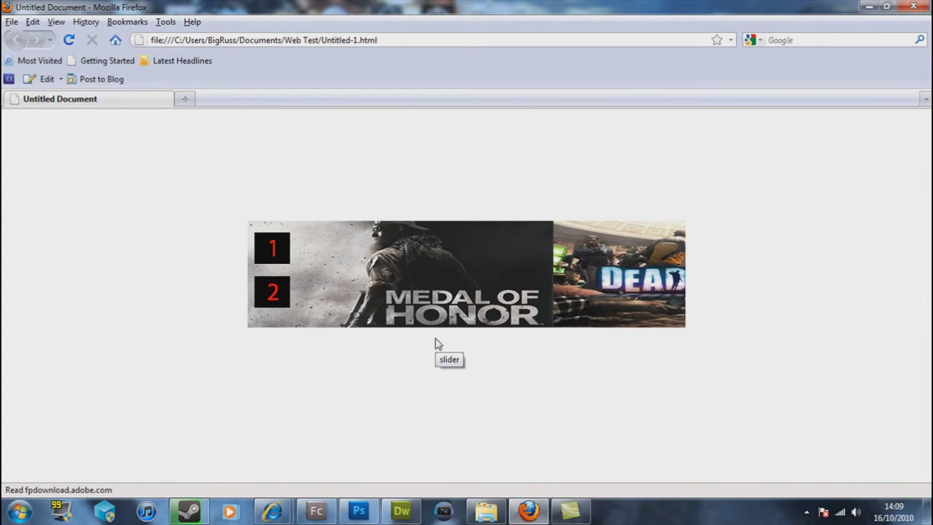
{"action": "left_click", "coordinate": [273, 292]}
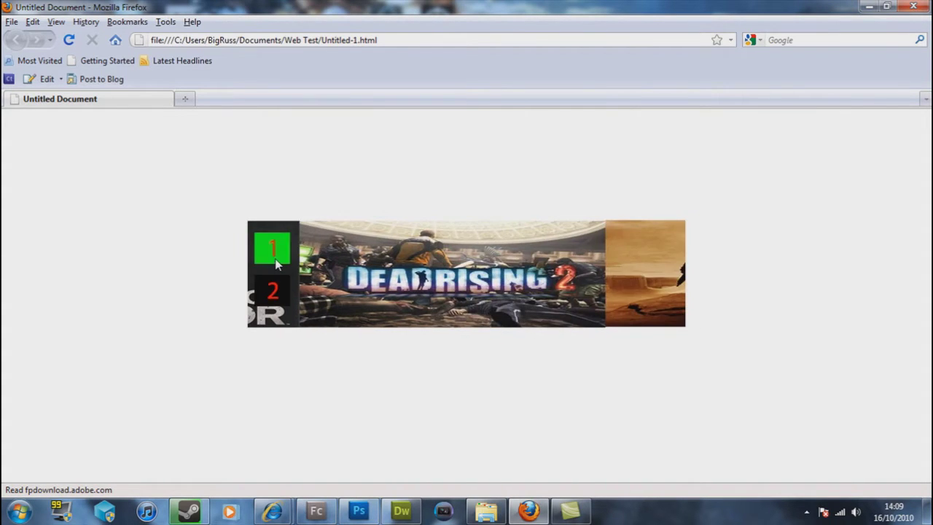
{"action": "left_click", "coordinate": [274, 251]}
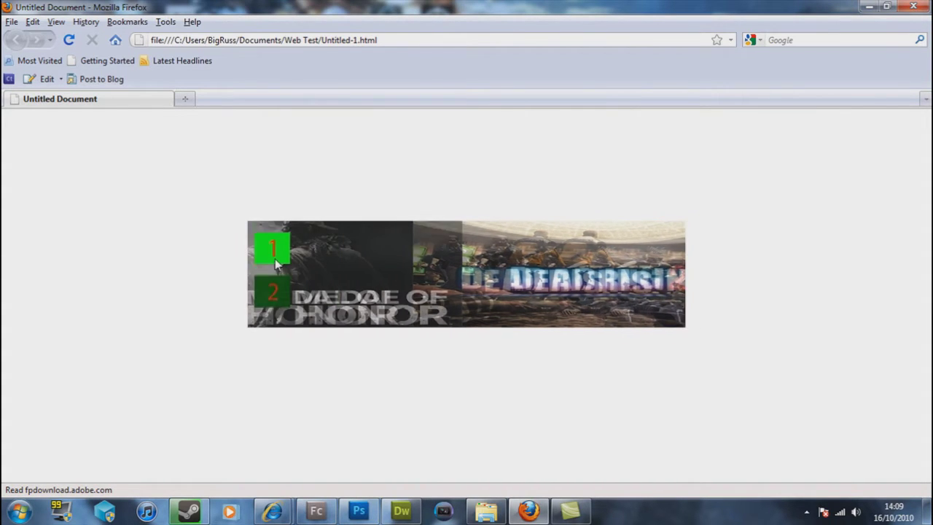
{"action": "left_click", "coordinate": [915, 8]}
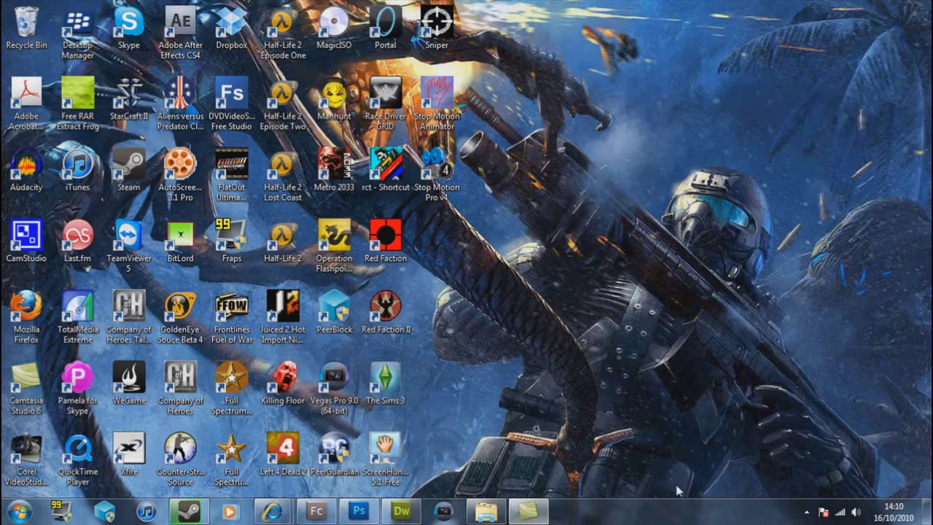
- Create a new 640 x 480, 72 ppi Photoshop document from the Web preset
{"action": "left_click", "coordinate": [357, 508]}
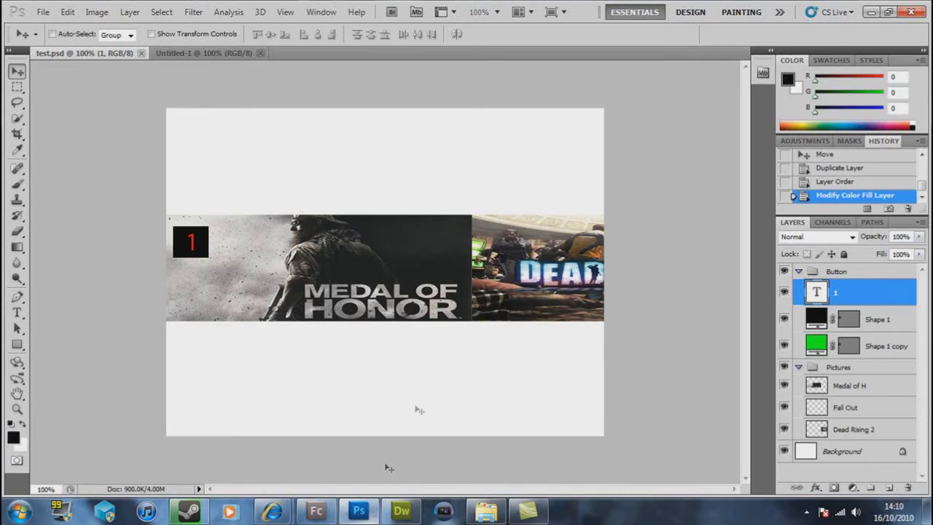
{"action": "left_click", "coordinate": [43, 11]}
{"action": "left_click", "coordinate": [42, 27]}
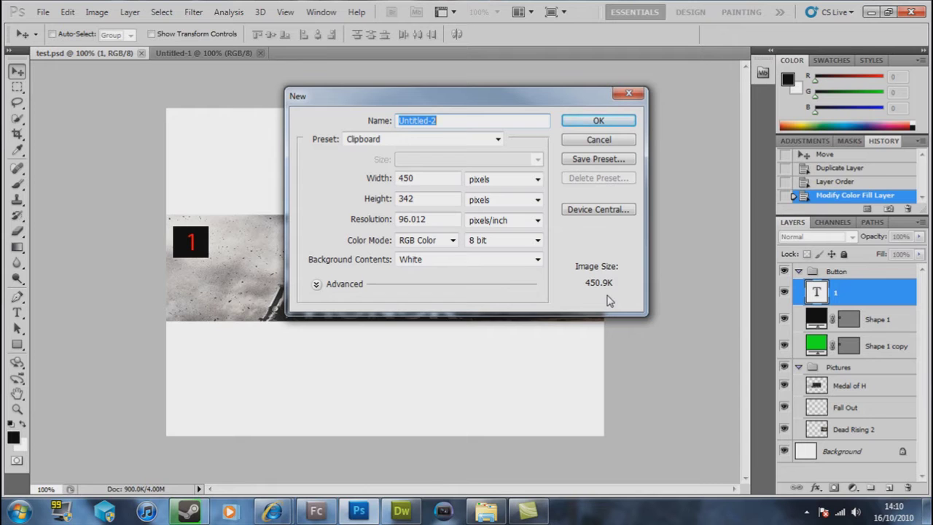
{"action": "left_click", "coordinate": [498, 139]}
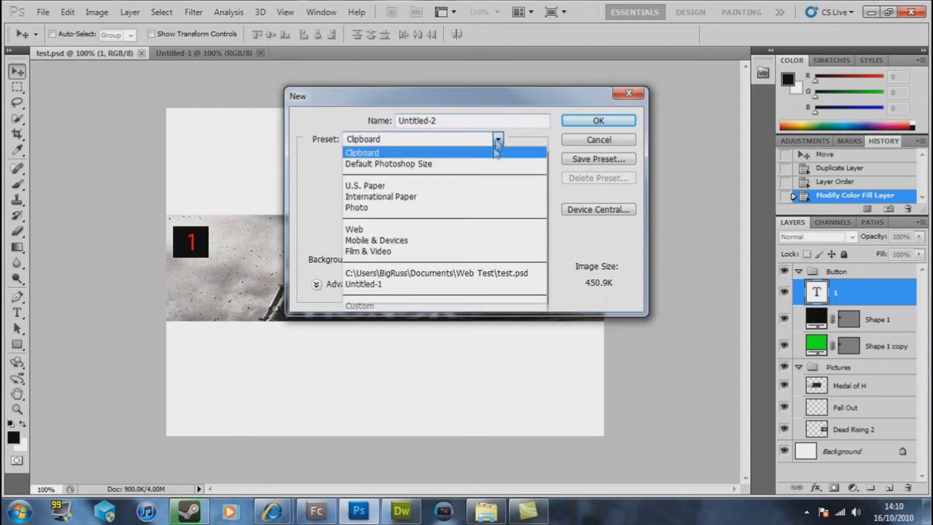
{"action": "left_click", "coordinate": [474, 230]}
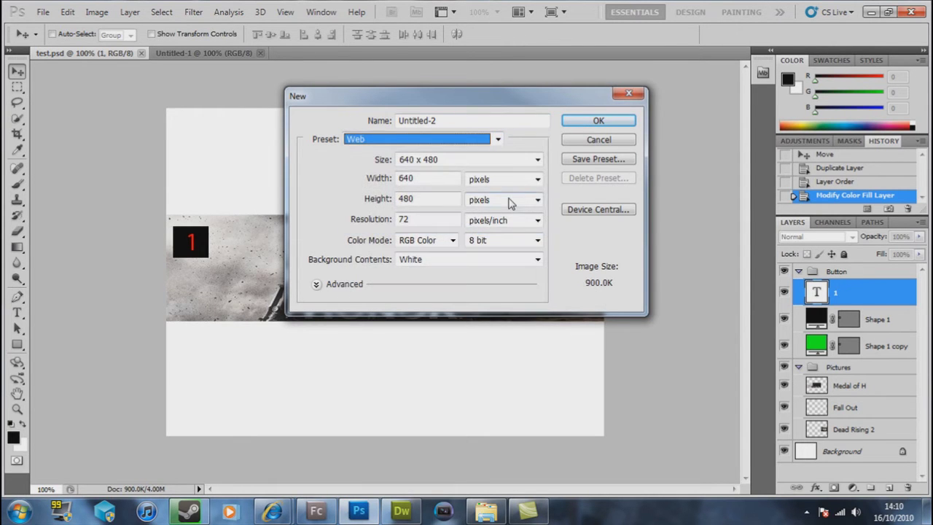
{"action": "left_click", "coordinate": [596, 120]}
{"action": "mouse_move", "coordinate": [281, 513]}
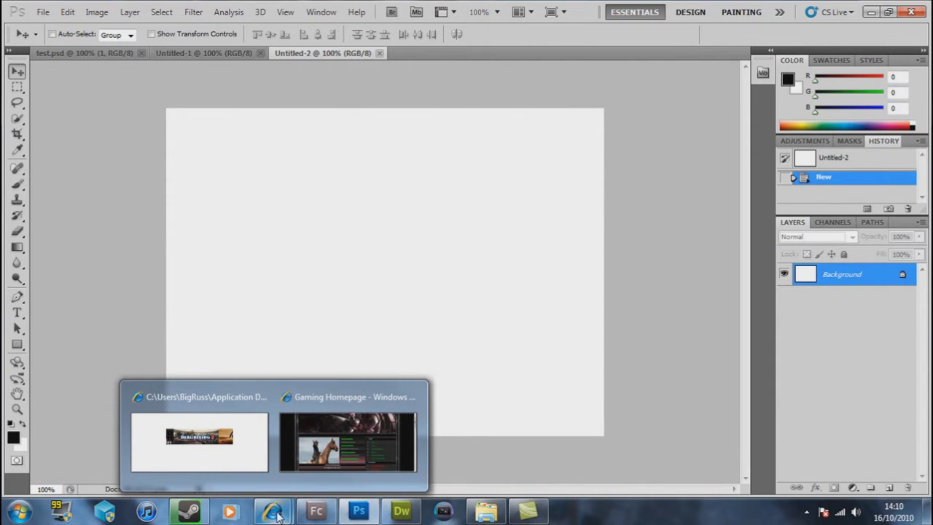
- Bring the Gaming Homepage forward in Internet Explorer and scroll through the page
{"action": "left_click", "coordinate": [327, 466]}
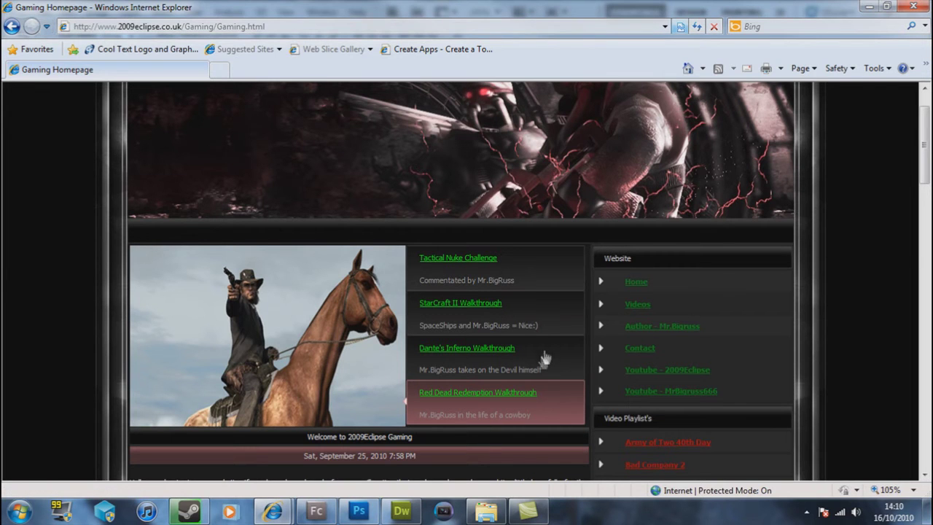
{"action": "scroll", "coordinate": [602, 394], "scroll_direction": "up", "scroll_amount": 1}
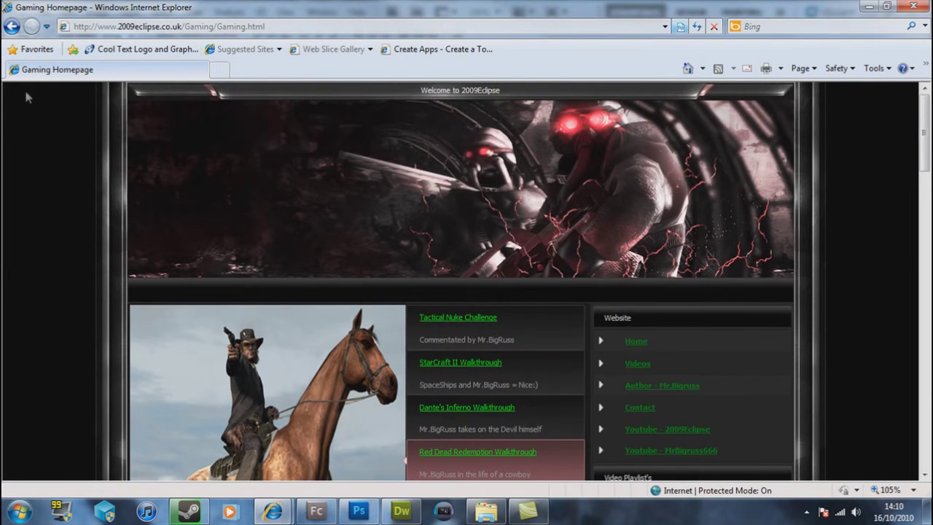
{"action": "scroll", "coordinate": [845, 166], "scroll_direction": "down", "scroll_amount": 15}
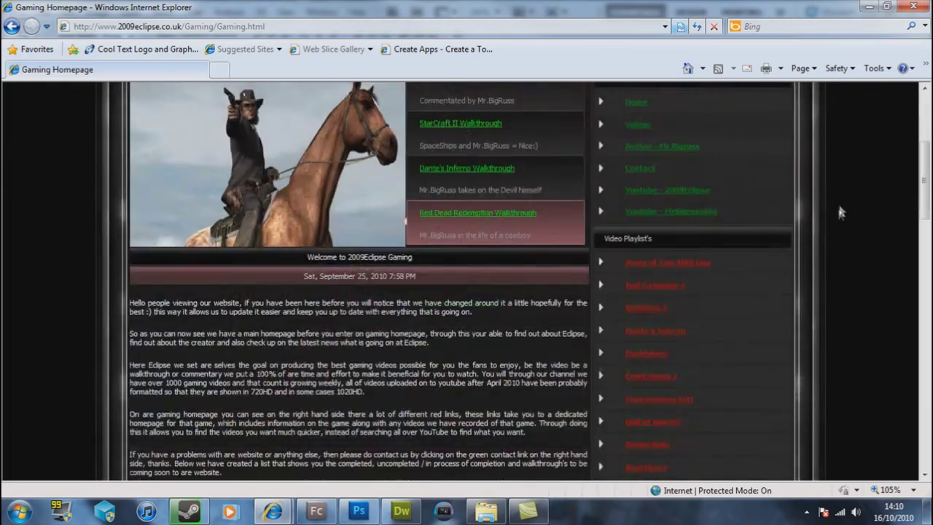
{"action": "scroll", "coordinate": [838, 336], "scroll_direction": "up", "scroll_amount": 15}
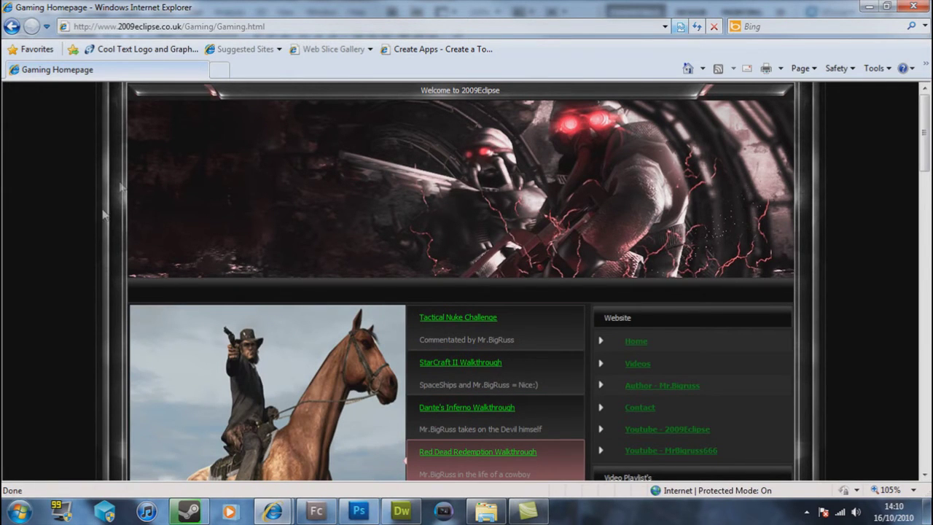
- Go to google.co.uk and run an Images search for 'medal of honor 2010'
{"action": "left_click", "coordinate": [252, 32]}
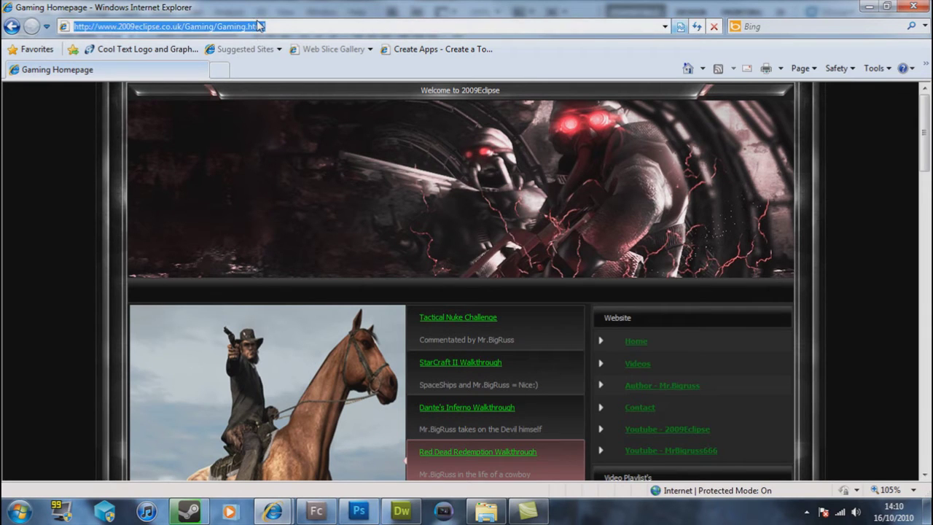
{"action": "type", "text": "www.go"}
{"action": "key", "text": "Down"}
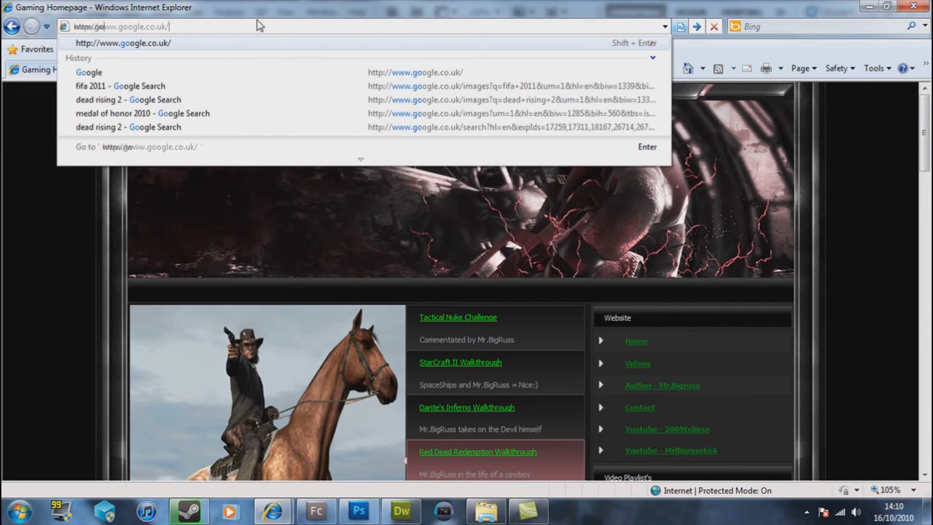
{"action": "key", "text": "Return"}
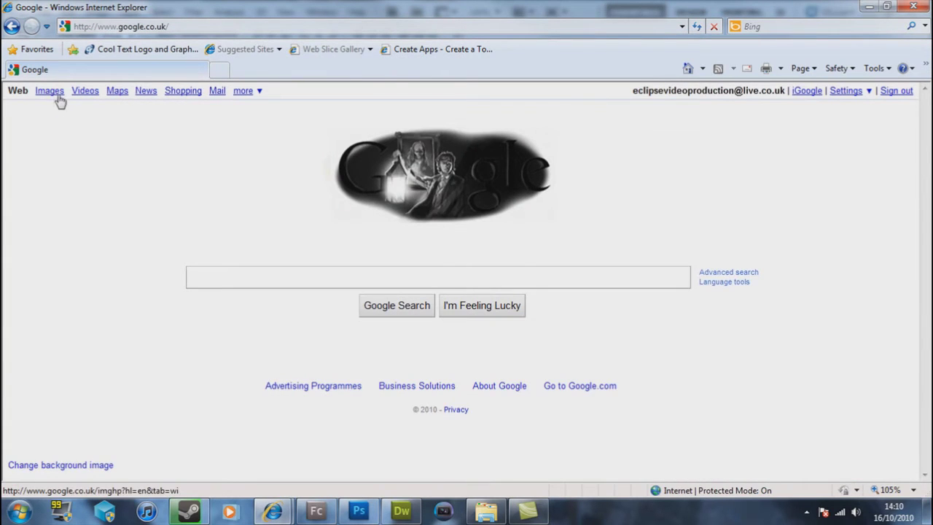
{"action": "left_click", "coordinate": [53, 95]}
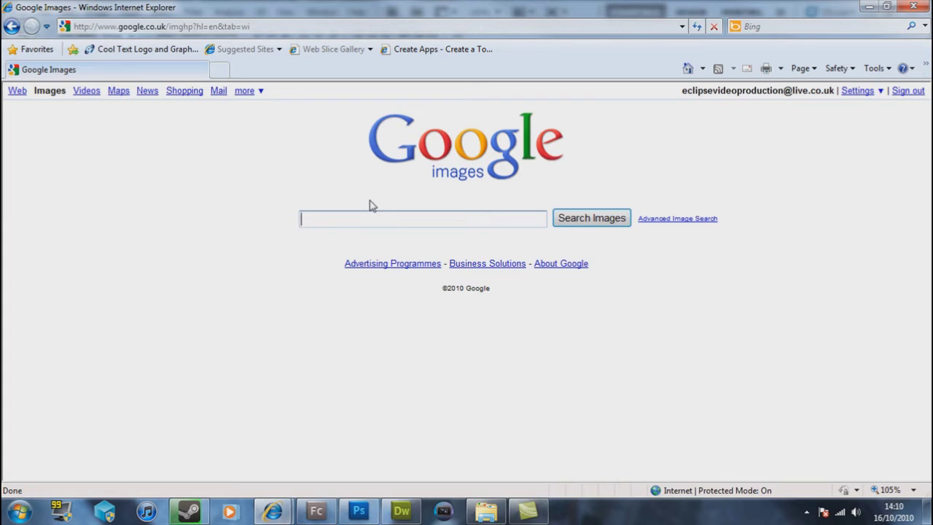
{"action": "type", "text": "medal of ho"}
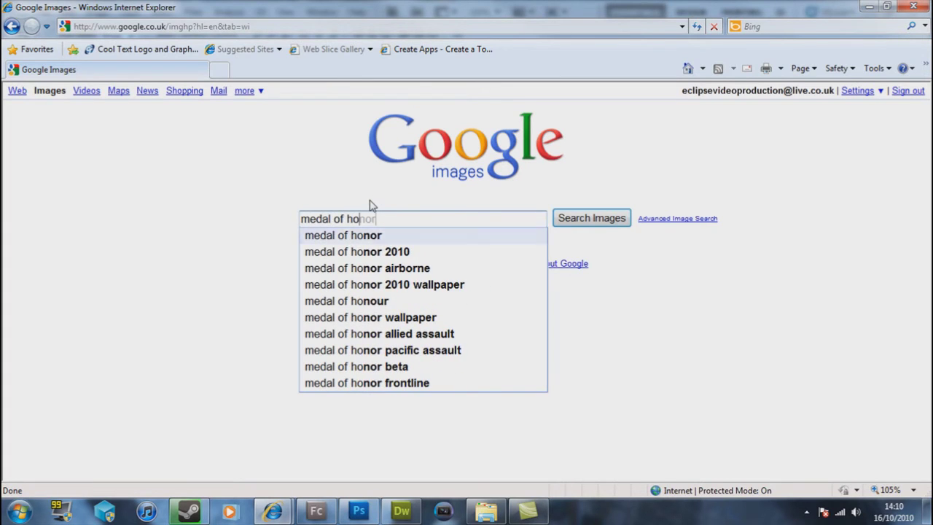
{"action": "key", "text": "Down"}
{"action": "key", "text": "Down"}
{"action": "key", "text": "Return"}
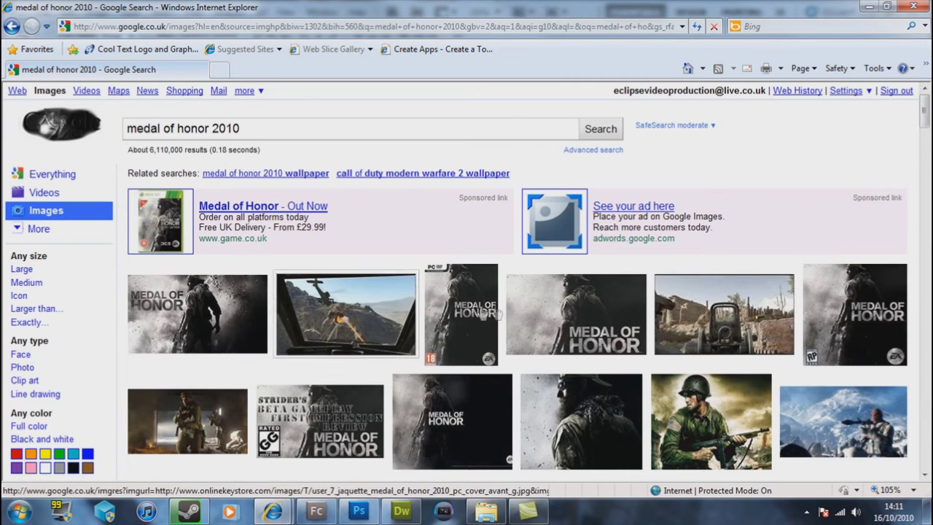
- Open the 580 × 334 Medal of Honor banner result and copy the image
{"action": "left_click", "coordinate": [581, 305]}
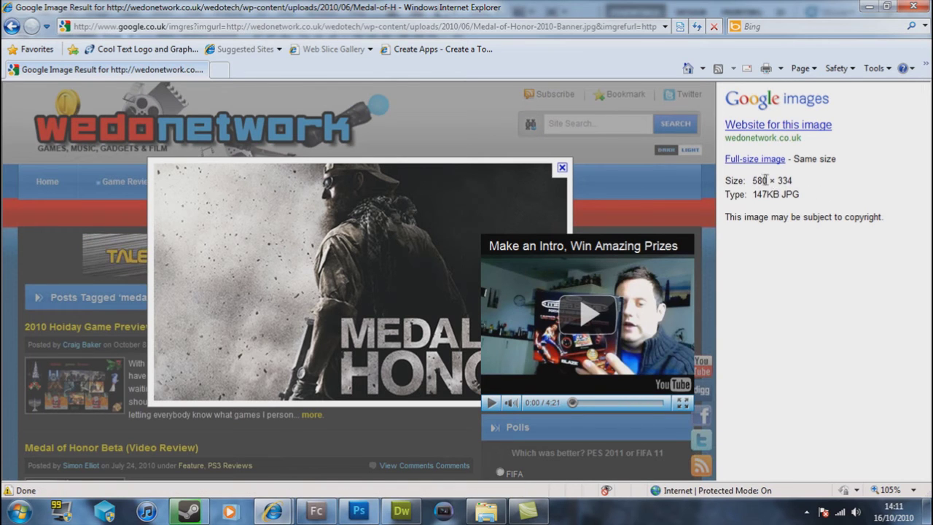
{"action": "right_click", "coordinate": [297, 288]}
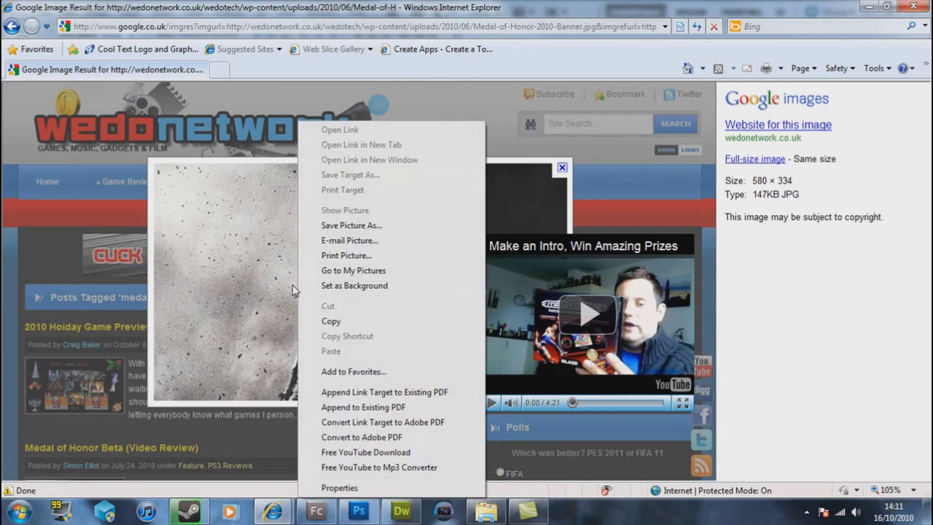
{"action": "left_click", "coordinate": [328, 322]}
- Paste the Medal of Honor image into Untitled-2, scale it down and position it
{"action": "left_click", "coordinate": [379, 515]}
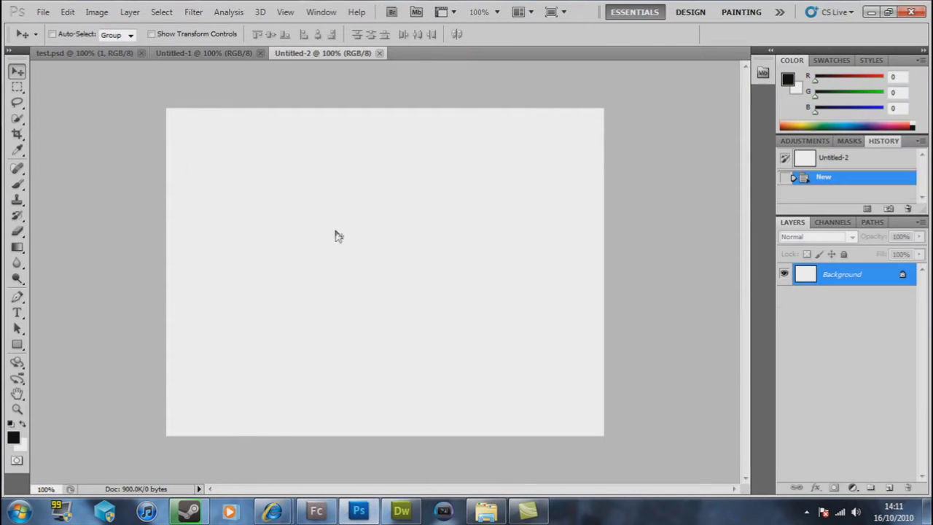
{"action": "key", "text": "ctrl+v"}
{"action": "key", "text": "ctrl+t"}
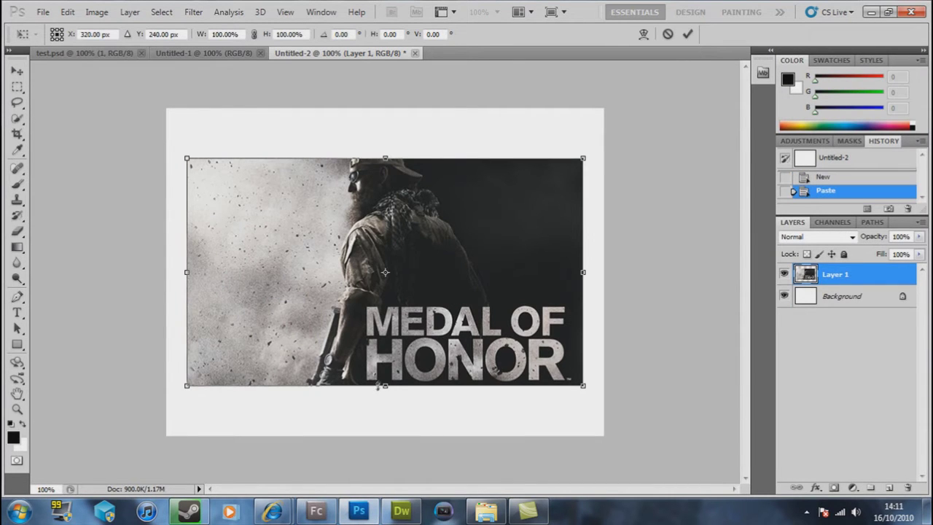
{"action": "left_click_drag", "start_coordinate": [391, 390], "coordinate": [392, 328]}
{"action": "left_click_drag", "start_coordinate": [582, 327], "coordinate": [457, 269]}
{"action": "key", "text": "Return"}
{"action": "left_click_drag", "start_coordinate": [404, 236], "coordinate": [384, 303]}
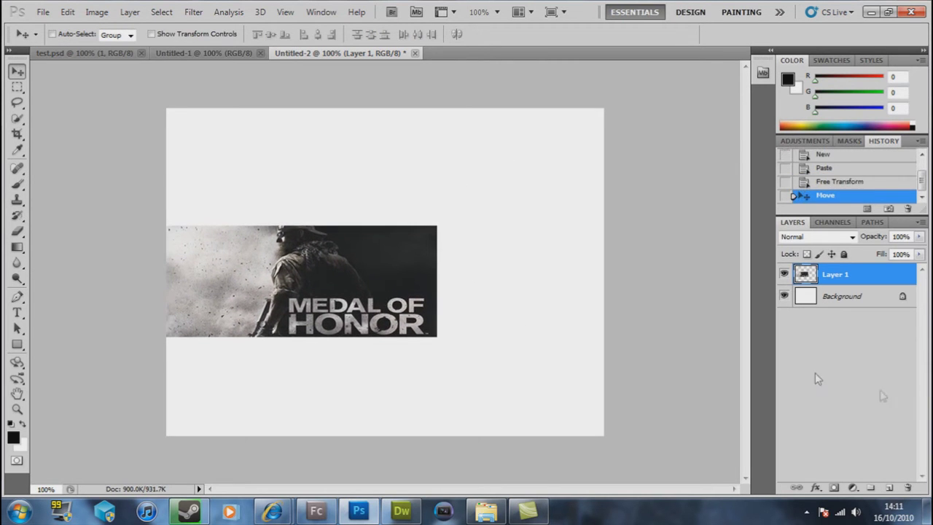
- Create a new layer group named 'Slider'
{"action": "left_click", "coordinate": [871, 487]}
{"action": "double_click", "coordinate": [844, 278]}
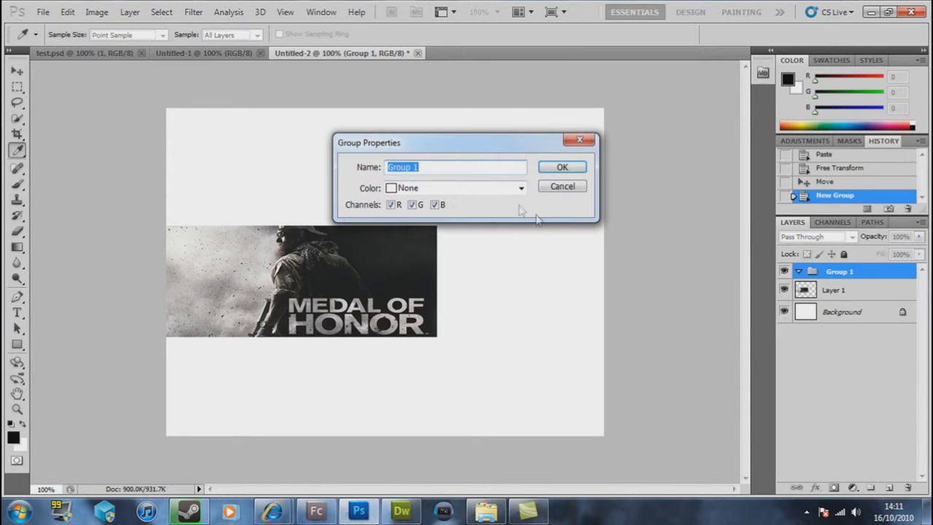
{"action": "type", "text": "Slider"}
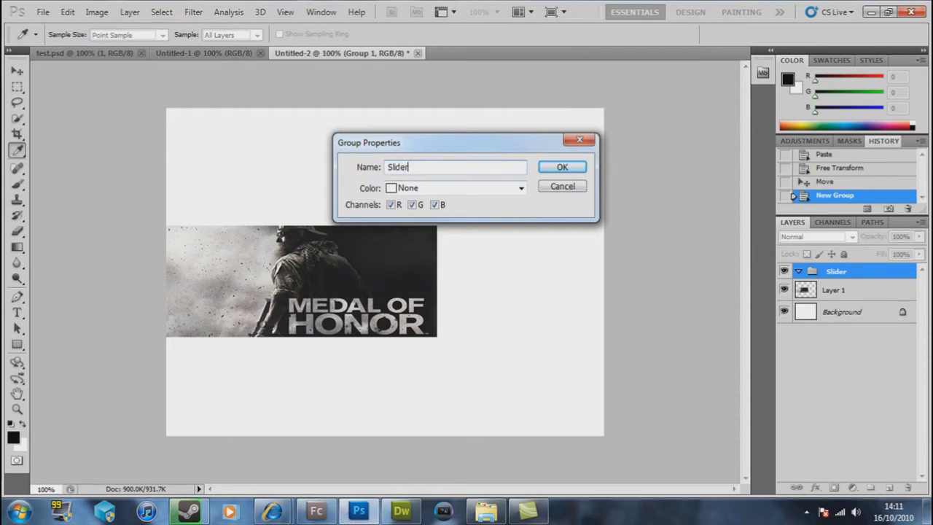
{"action": "key", "text": "Return"}
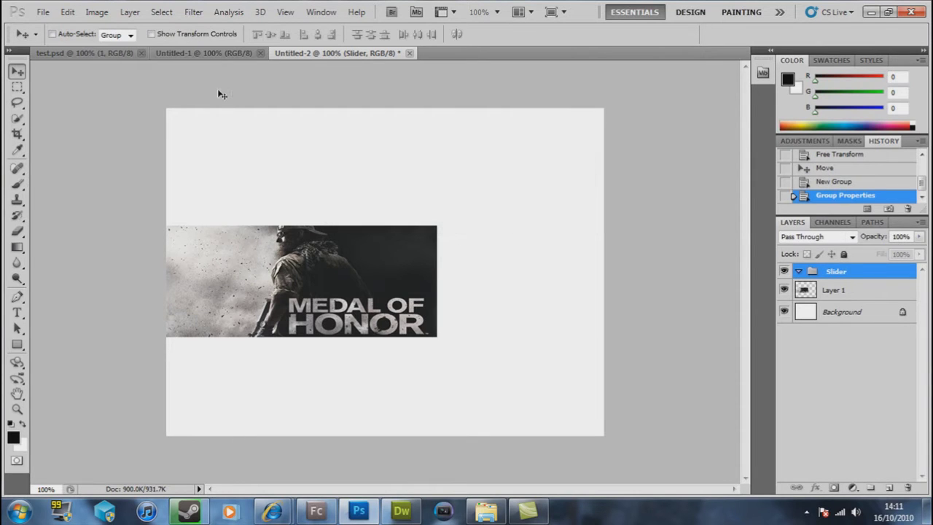
- Rename the image layer 'Medal of H' and move it into the Slider group
{"action": "double_click", "coordinate": [835, 291]}
{"action": "type", "text": "Medal"}
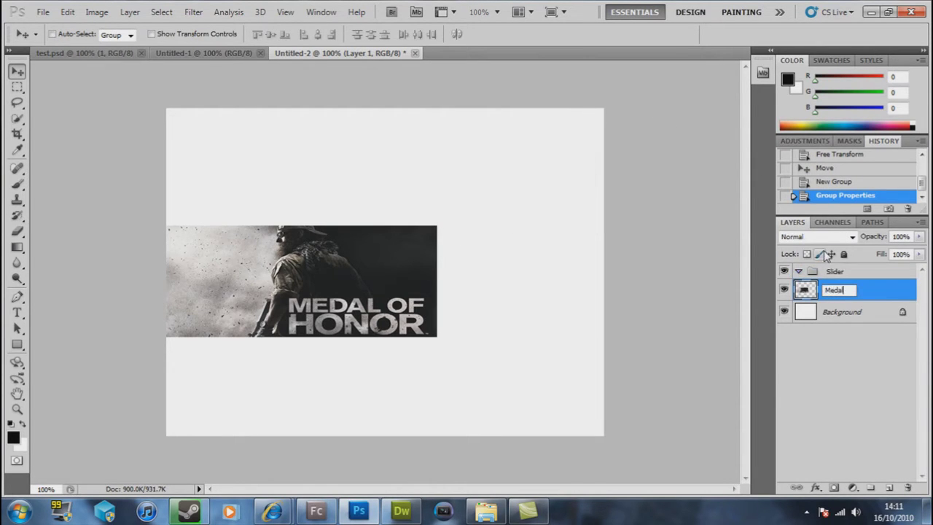
{"action": "type", "text": " of H"}
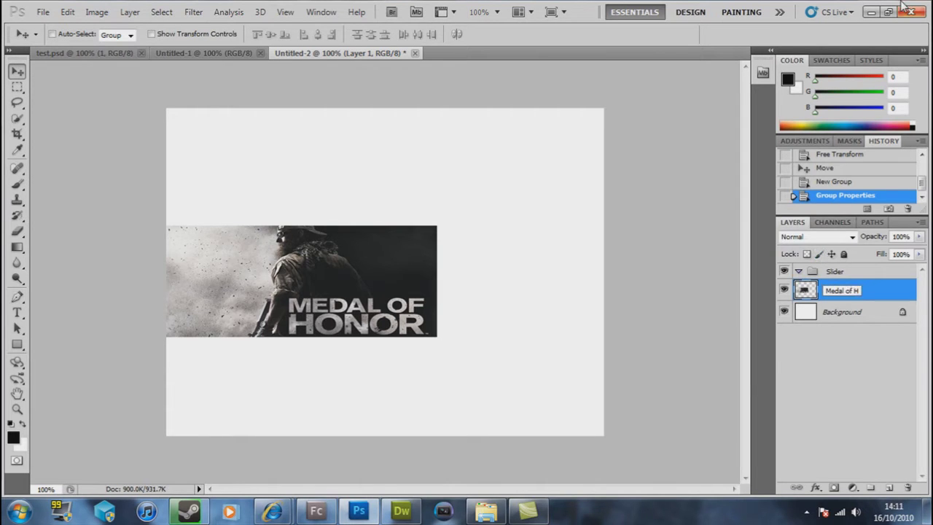
{"action": "key", "text": "Return"}
{"action": "left_click_drag", "start_coordinate": [850, 290], "coordinate": [861, 273]}
{"action": "left_click", "coordinate": [798, 271]}
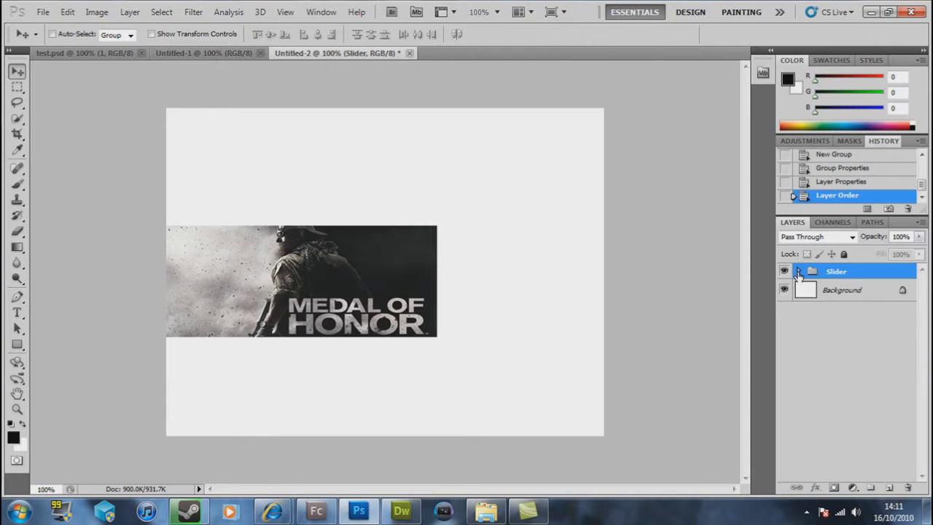
{"action": "left_click", "coordinate": [797, 271]}
{"action": "mouse_move", "coordinate": [273, 510]}
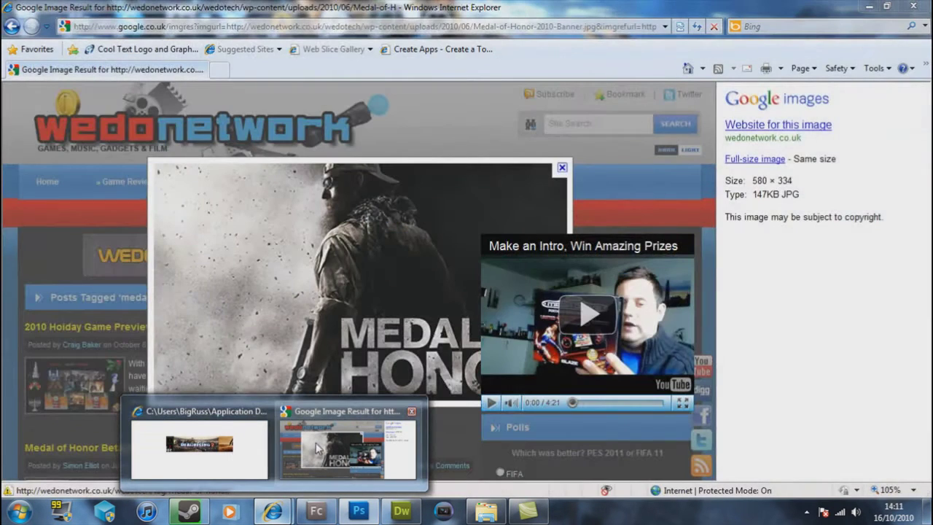
- Search Google Images for 'mw2' and copy the 546 × 352 Modern Warfare 2 GIF
{"action": "left_click", "coordinate": [318, 450]}
{"action": "key", "text": "BackSpace"}
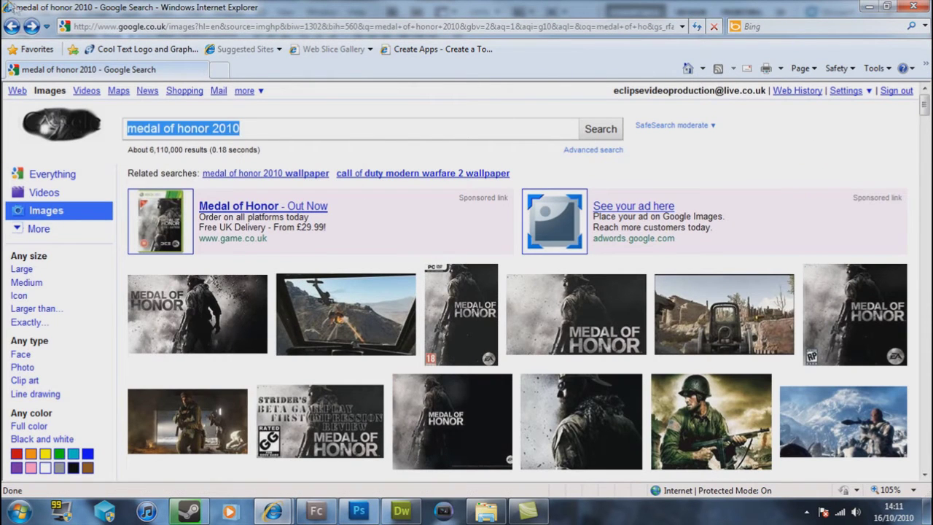
{"action": "type", "text": "mw2"}
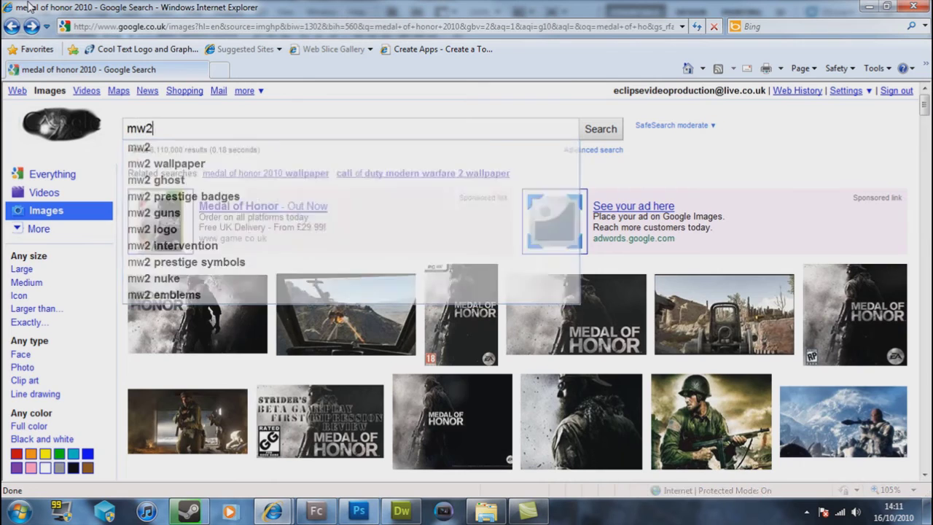
{"action": "key", "text": "Return"}
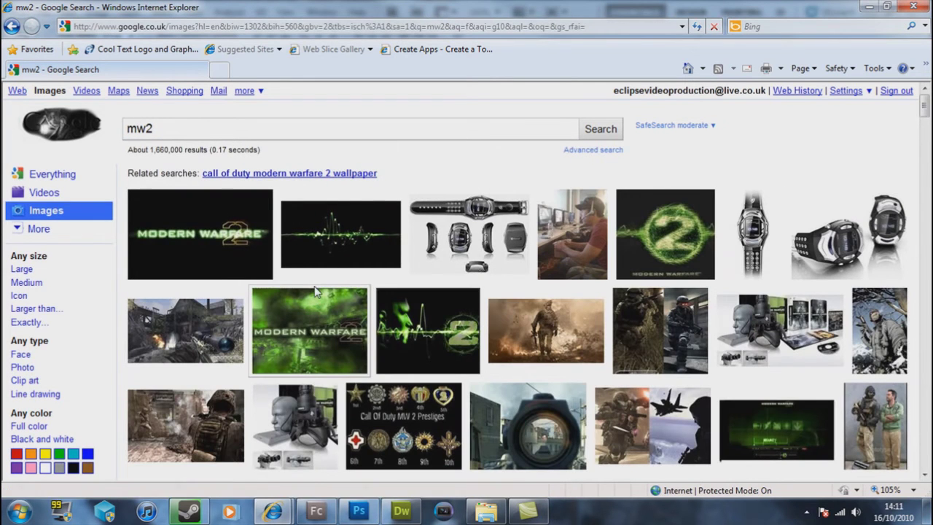
{"action": "left_click", "coordinate": [224, 213]}
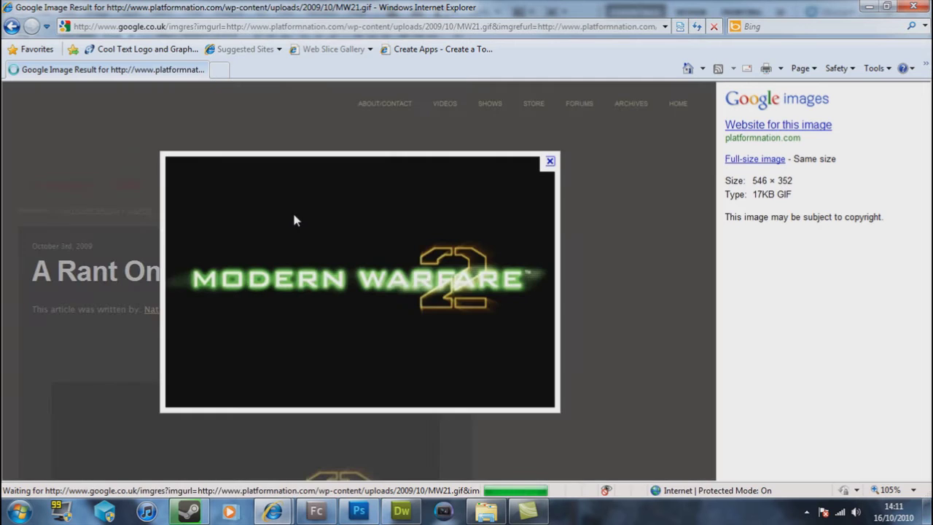
{"action": "right_click", "coordinate": [312, 250]}
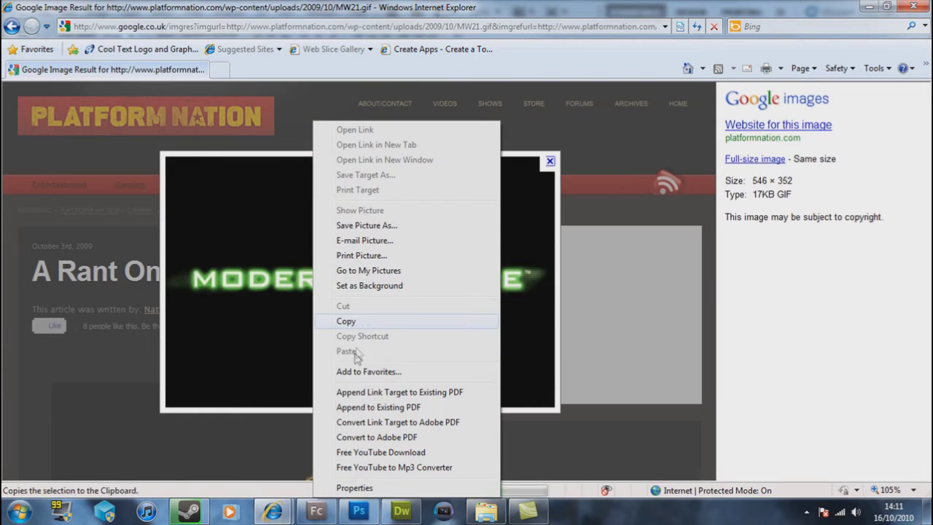
{"action": "left_click", "coordinate": [364, 322]}
- Paste the MW2 image, resize it to banner height, and place it right of Medal of Honor
{"action": "key", "text": "alt+Tab"}
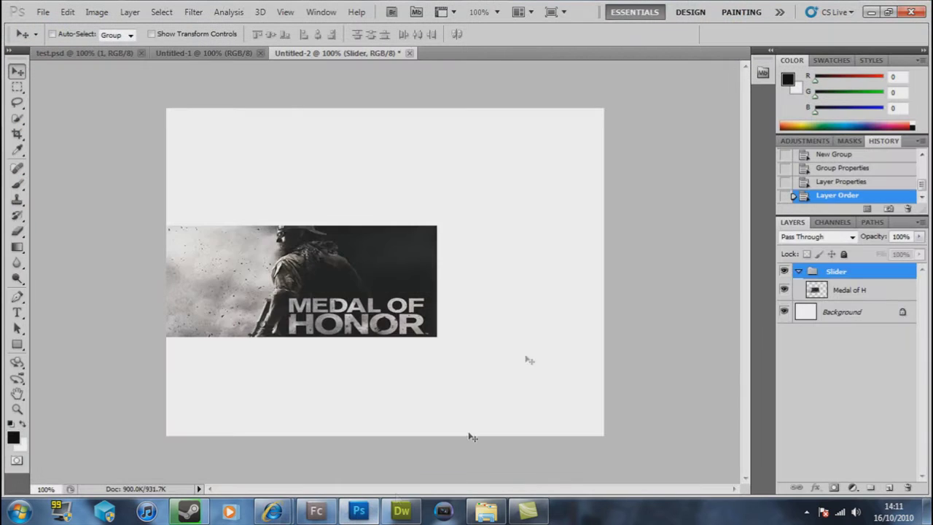
{"action": "key", "text": "ctrl+v"}
{"action": "key", "text": "ctrl+t"}
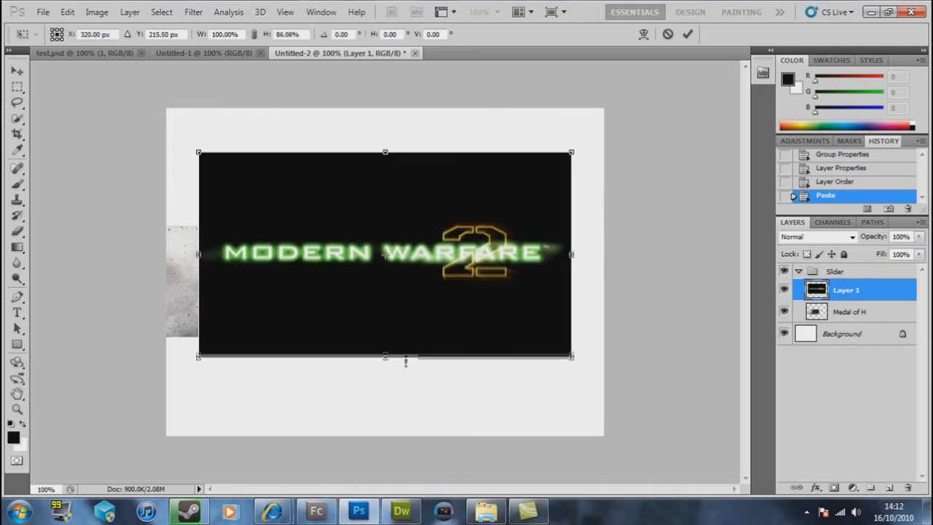
{"action": "left_click_drag", "start_coordinate": [406, 359], "coordinate": [405, 336]}
{"action": "left_click_drag", "start_coordinate": [386, 149], "coordinate": [386, 226]}
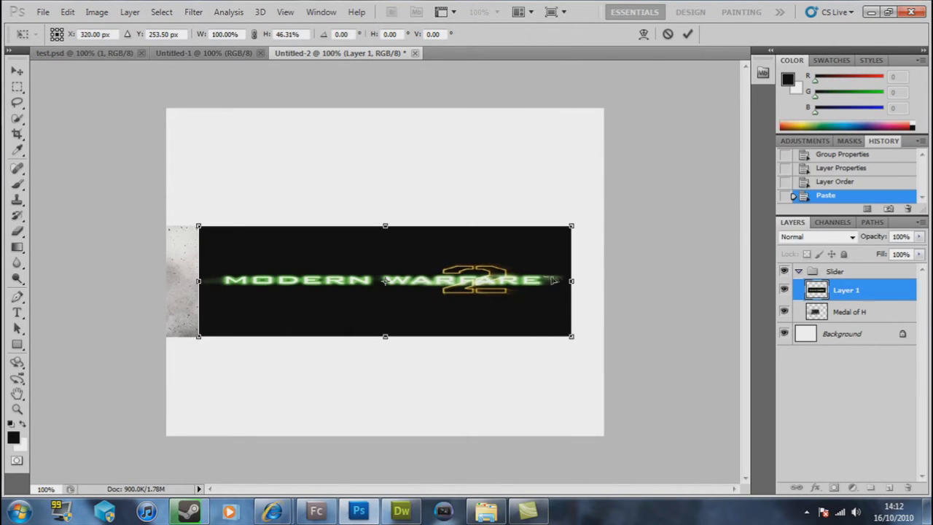
{"action": "left_click_drag", "start_coordinate": [571, 280], "coordinate": [434, 268]}
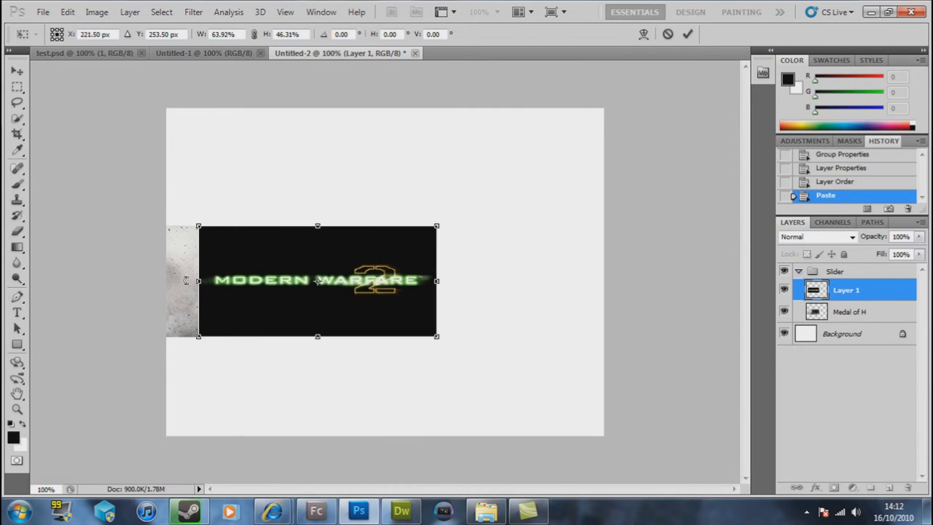
{"action": "left_click_drag", "start_coordinate": [199, 281], "coordinate": [168, 281]}
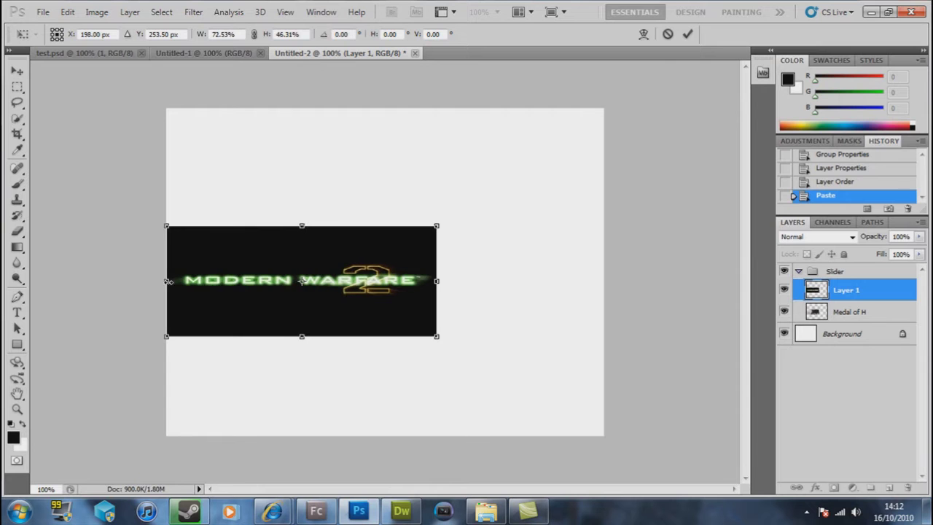
{"action": "key", "text": "Return"}
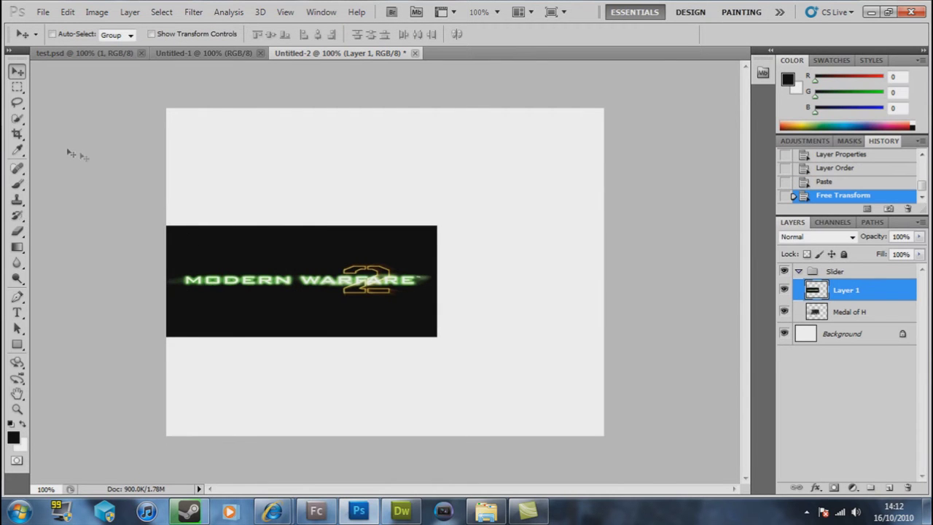
{"action": "left_click_drag", "start_coordinate": [300, 276], "coordinate": [565, 276]}
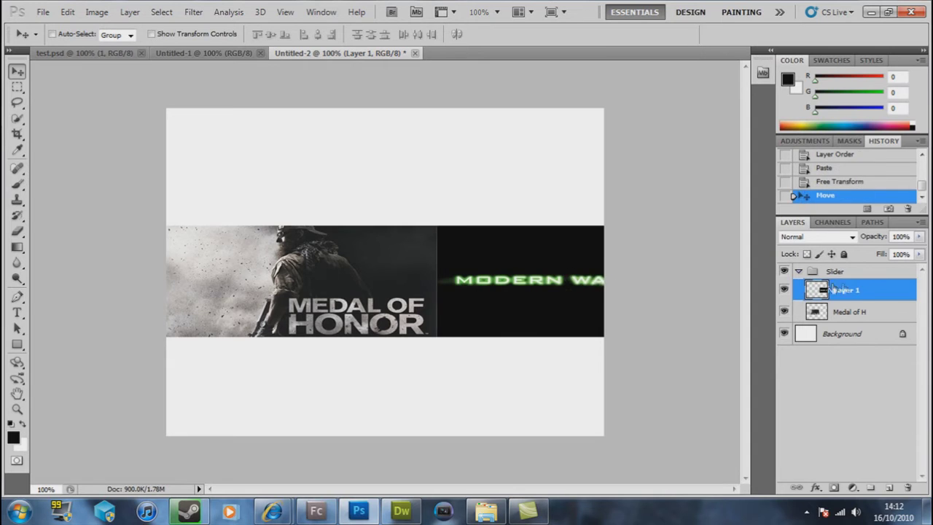
- Rename the pasted MW2 layer to 'mw2'
{"action": "double_click", "coordinate": [835, 289]}
{"action": "type", "text": "mw2"}
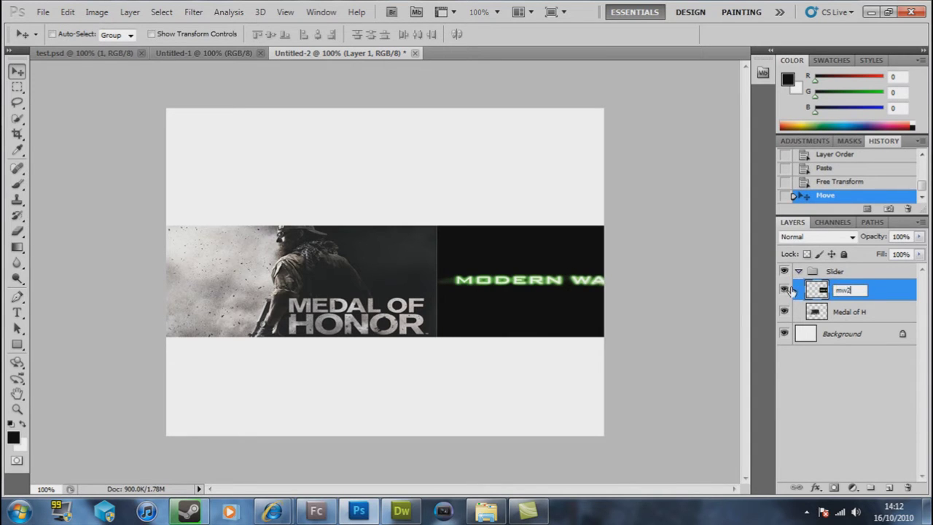
{"action": "key", "text": "Return"}
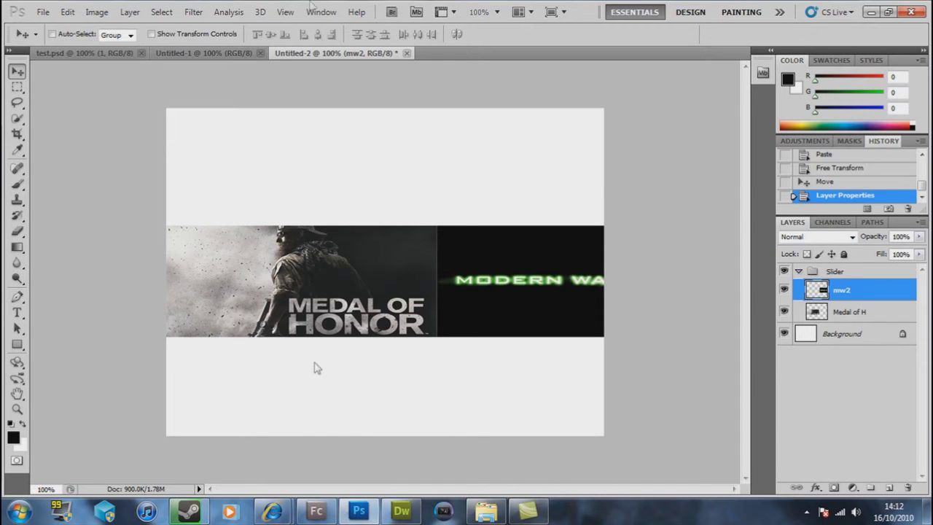
- Back in Internet Explorer, search Google Images for 'lara croft banner'
{"action": "mouse_move", "coordinate": [272, 510]}
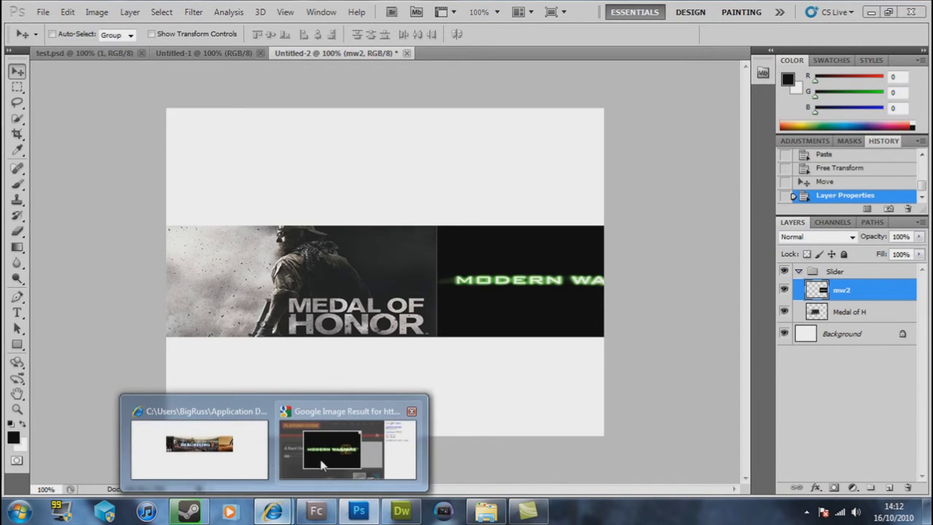
{"action": "left_click", "coordinate": [321, 465]}
{"action": "left_click", "coordinate": [263, 160]}
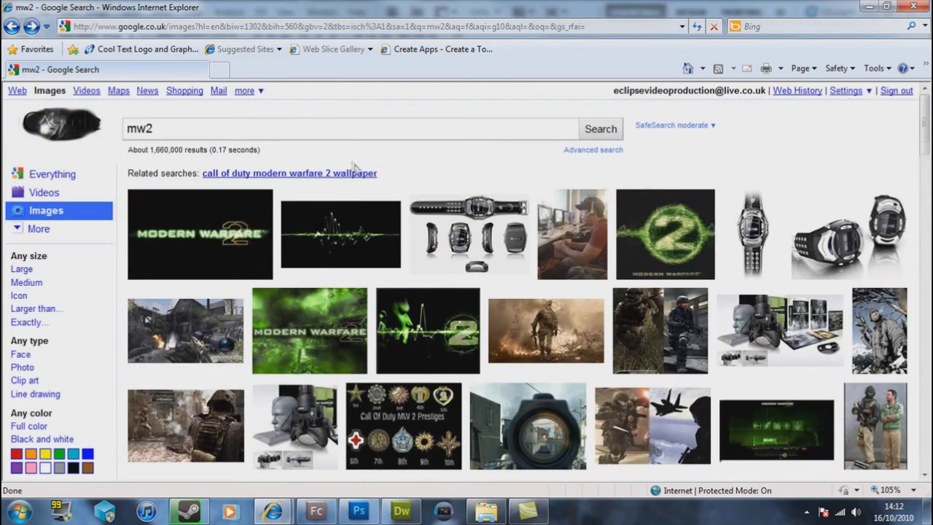
{"action": "double_click", "coordinate": [140, 128]}
{"action": "key", "text": "BackSpace"}
{"action": "type", "text": "lara"}
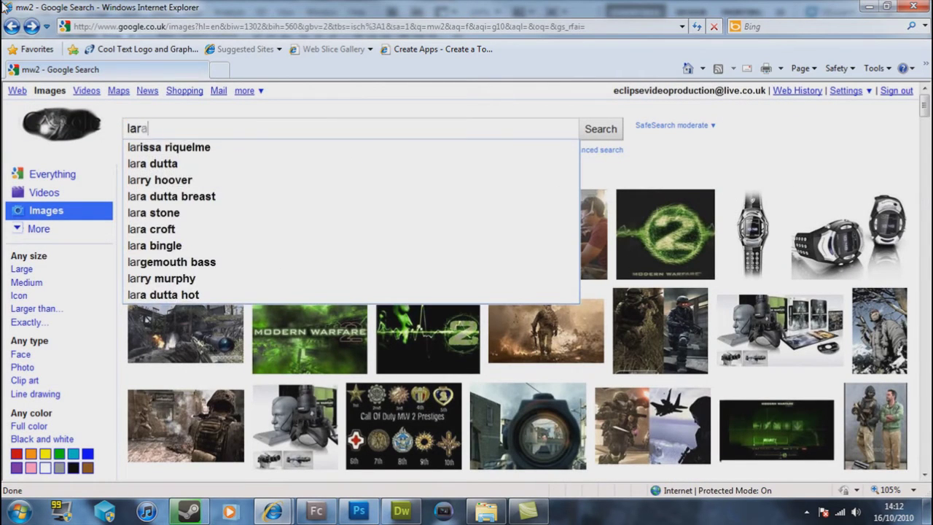
{"action": "type", "text": " croft"}
{"action": "key", "text": "Return"}
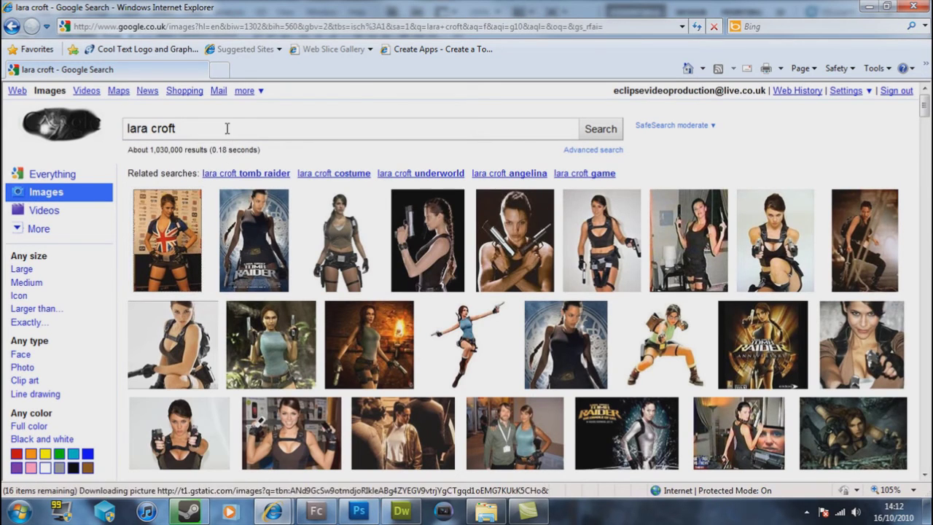
{"action": "type", "text": "banner"}
{"action": "key", "text": "Return"}
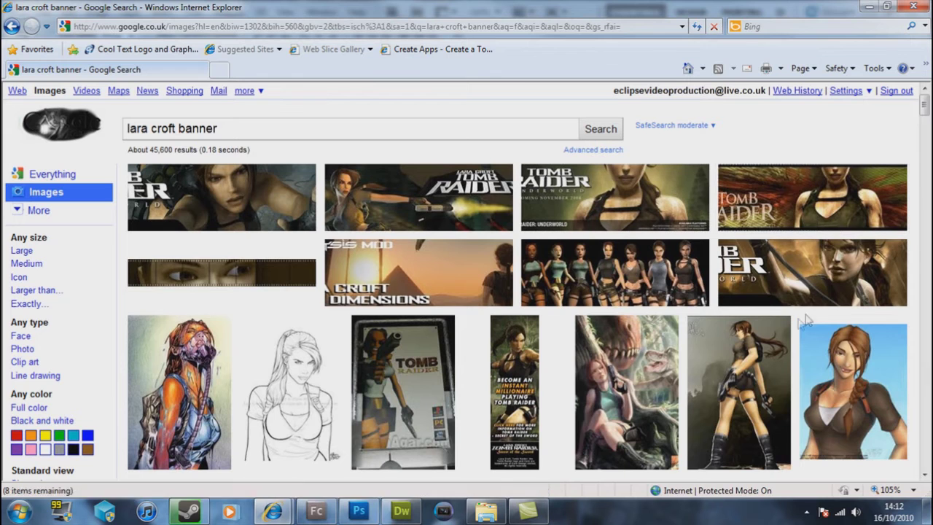
- Open the 647 × 173 Tomb Raider banner result and copy the image
{"action": "left_click", "coordinate": [411, 196]}
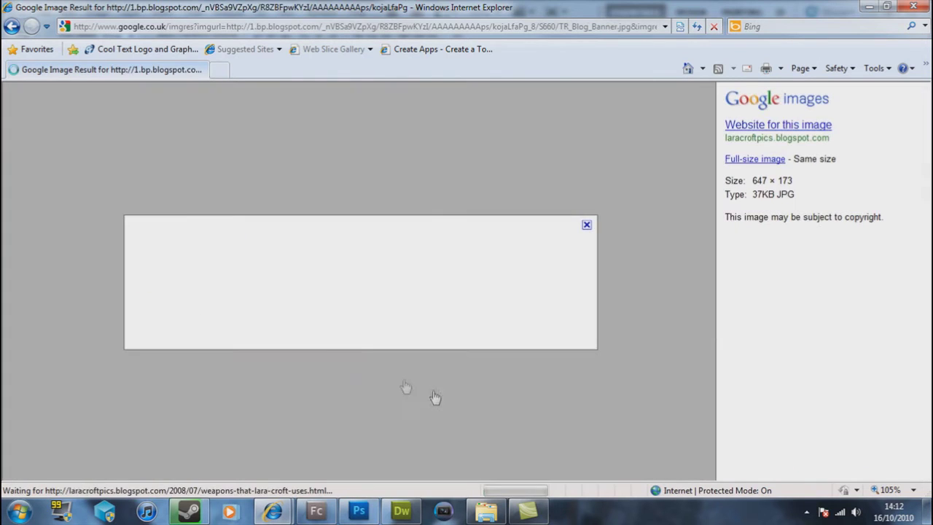
{"action": "right_click", "coordinate": [385, 119]}
{"action": "left_click", "coordinate": [446, 322]}
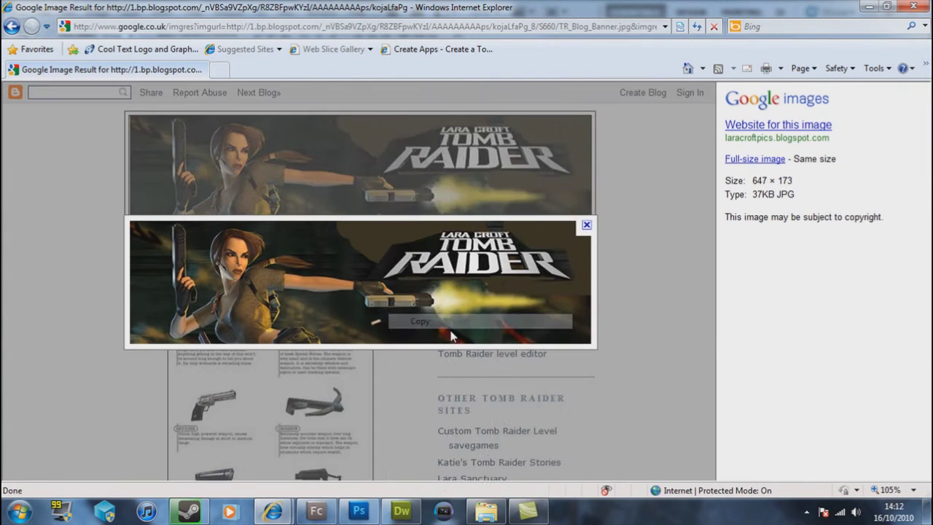
- Paste the Tomb Raider banner into Photoshop and resize it to fit the banner strip
{"action": "left_click", "coordinate": [358, 511]}
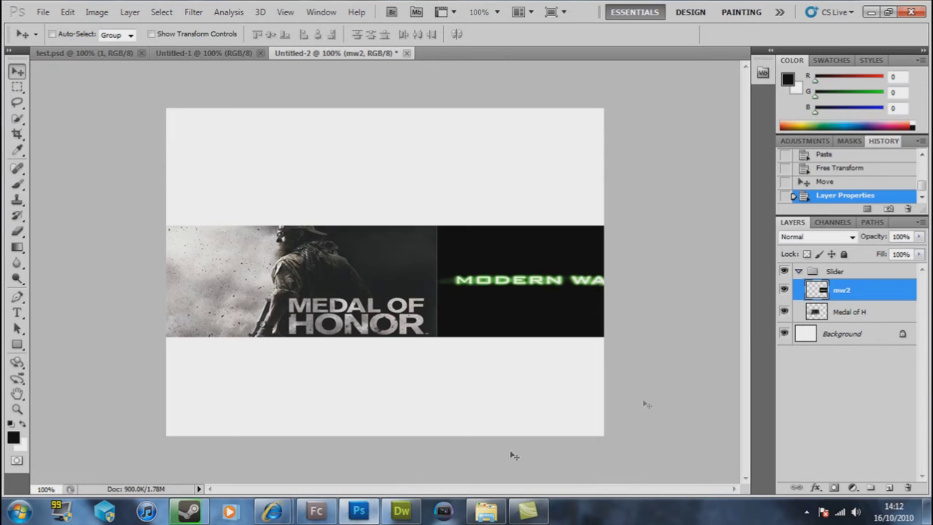
{"action": "key", "text": "ctrl+v"}
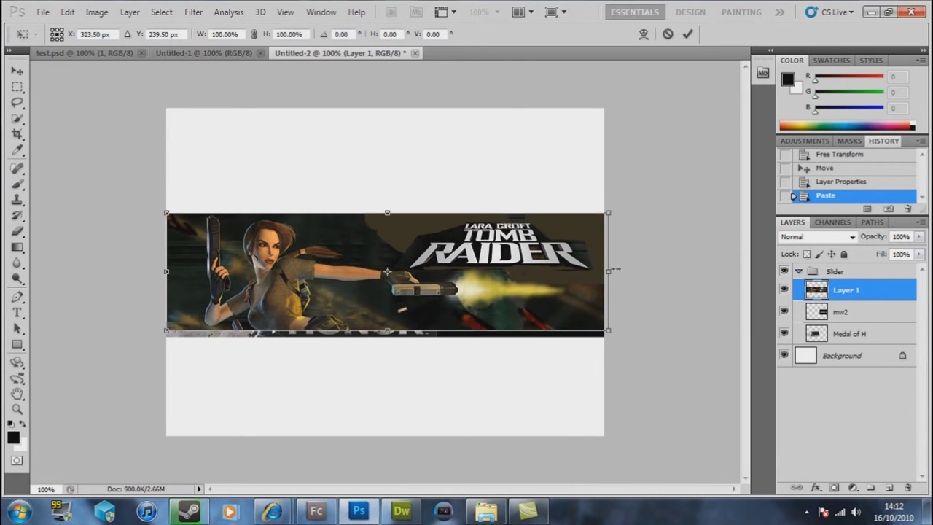
{"action": "left_click_drag", "start_coordinate": [614, 269], "coordinate": [436, 276]}
{"action": "left_click_drag", "start_coordinate": [302, 213], "coordinate": [301, 227]}
{"action": "left_click_drag", "start_coordinate": [299, 331], "coordinate": [299, 337]}
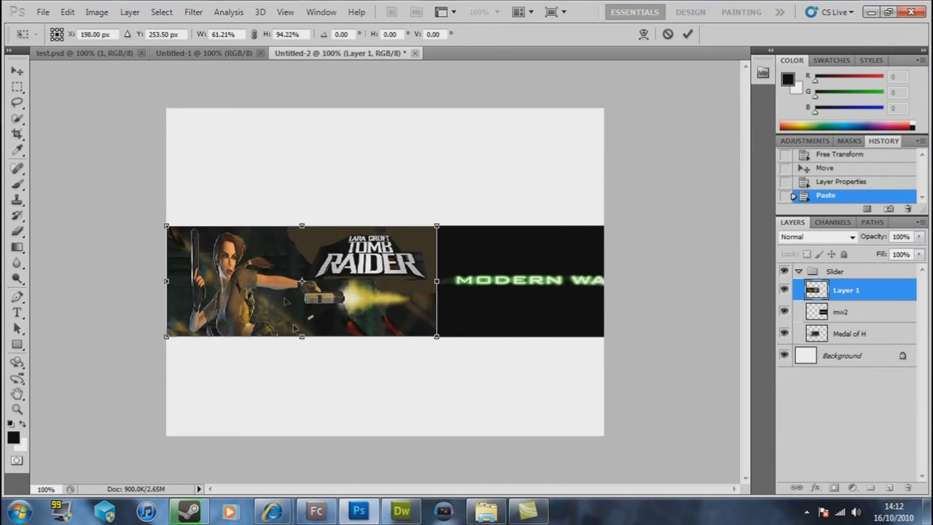
{"action": "left_click", "coordinate": [16, 71]}
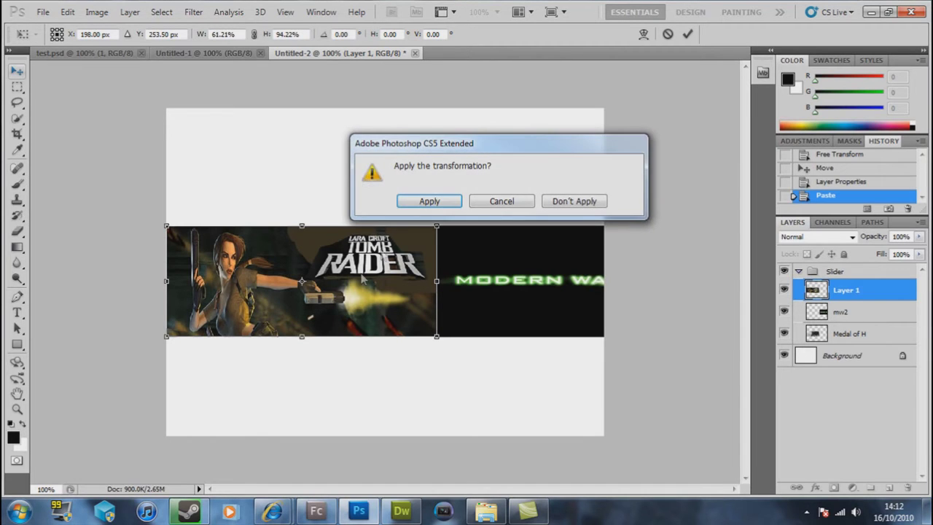
{"action": "left_click", "coordinate": [429, 202]}
- Move the Tomb Raider banner off the canvas past its right edge
{"action": "left_click_drag", "start_coordinate": [334, 306], "coordinate": [407, 297]}
{"action": "key", "text": "ctrl+t"}
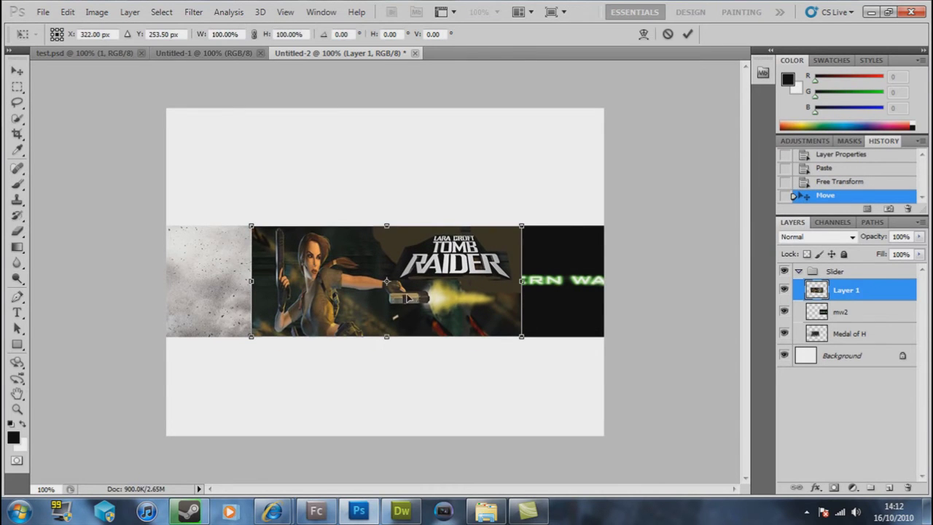
{"action": "key", "text": "Return"}
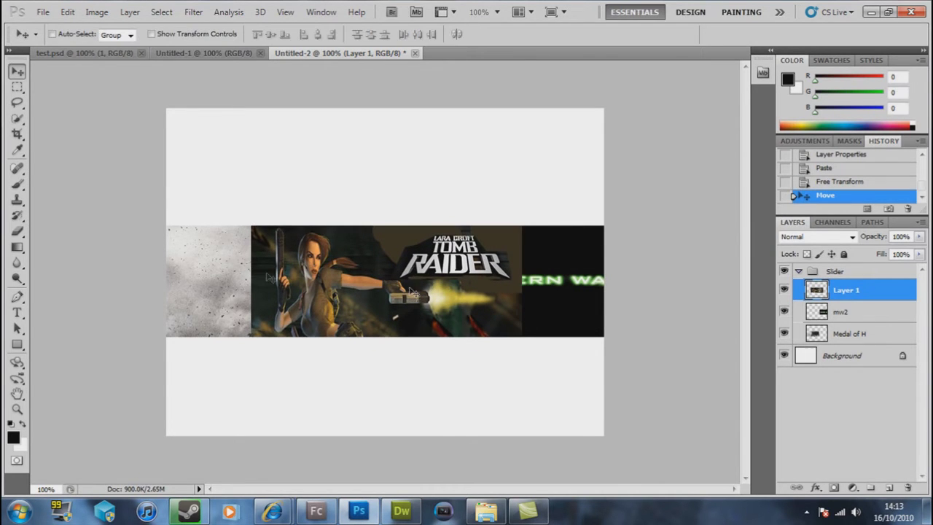
{"action": "left_click_drag", "start_coordinate": [325, 291], "coordinate": [712, 298]}
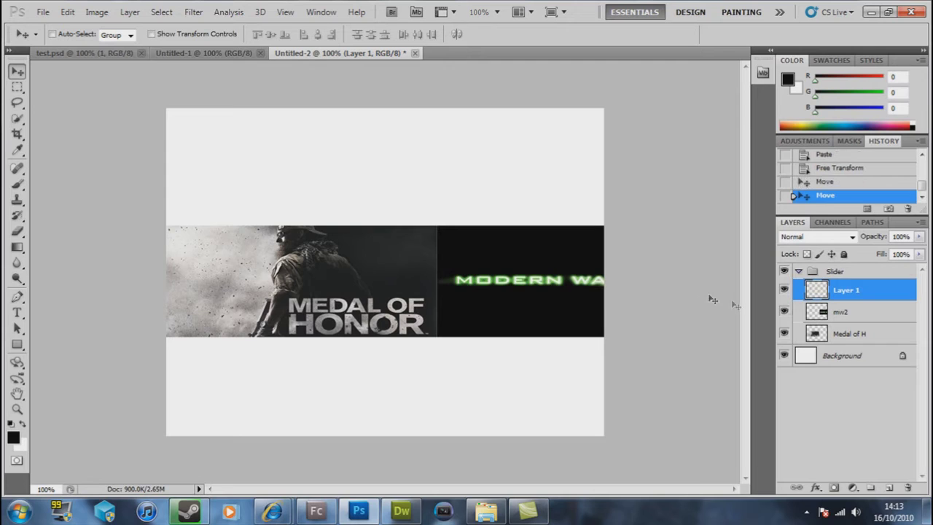
- Rename Layer 1 to 'Lara' and collapse the Slider group
{"action": "double_click", "coordinate": [845, 290]}
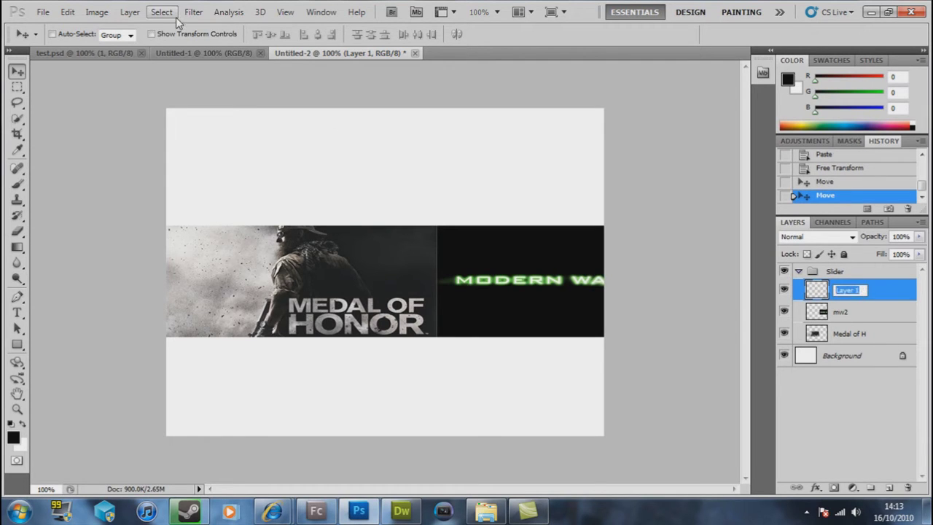
{"action": "type", "text": "Lara"}
{"action": "key", "text": "Return"}
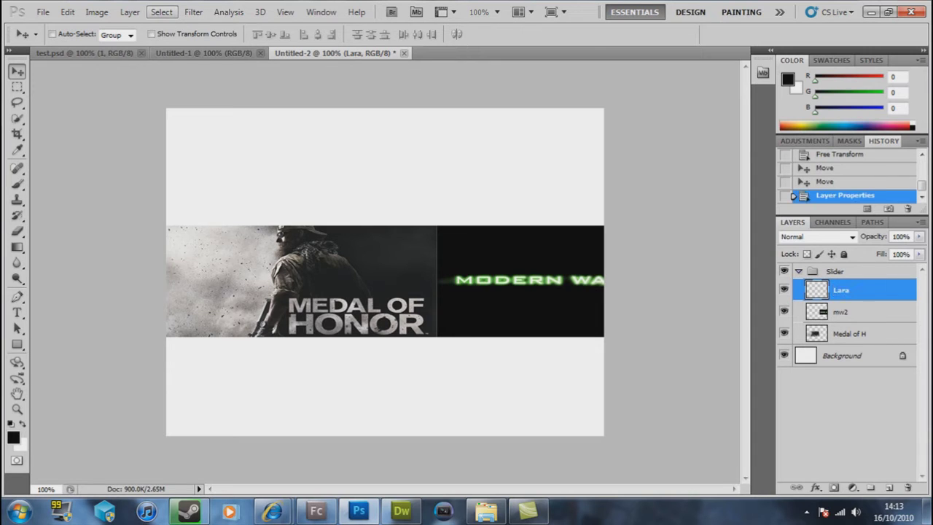
{"action": "left_click", "coordinate": [798, 271]}
{"action": "left_click", "coordinate": [871, 326]}
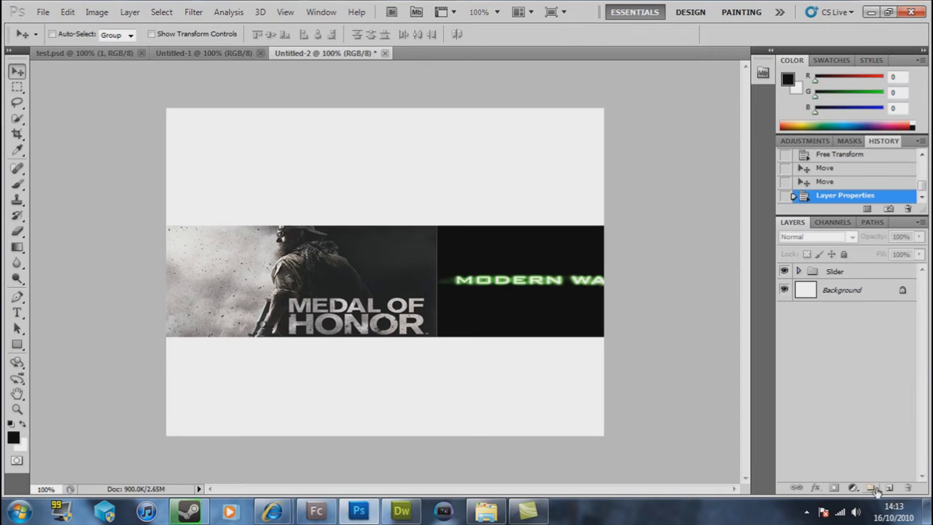
- Add a new layer group named 'Button' above Slider
{"action": "left_click", "coordinate": [873, 488]}
{"action": "double_click", "coordinate": [838, 272]}
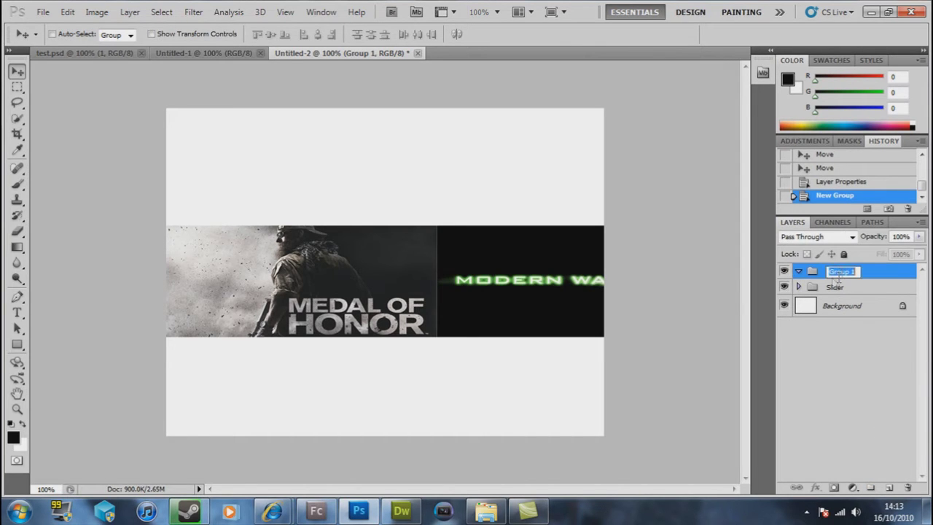
{"action": "type", "text": "Button"}
{"action": "key", "text": "Return"}
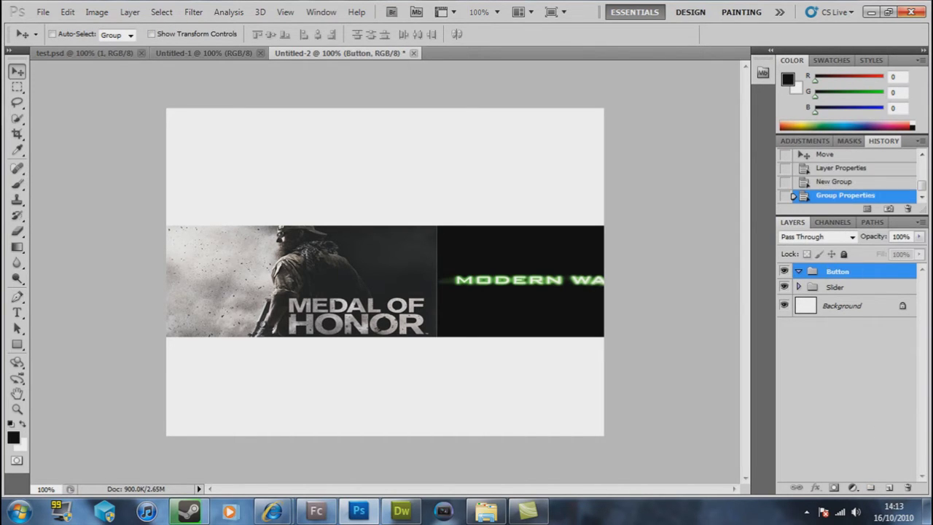
- Draw a small black square above the banner's left end and start a text layer on it
{"action": "left_click", "coordinate": [17, 345]}
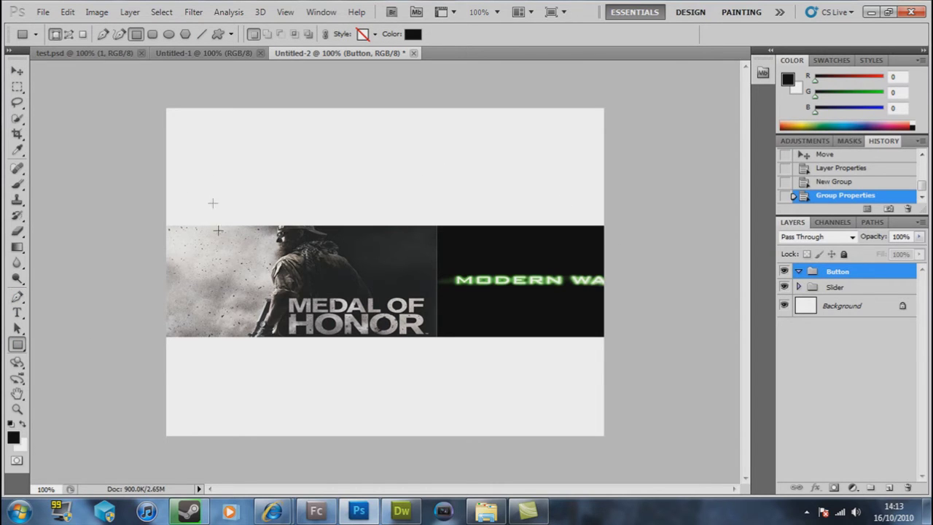
{"action": "left_click_drag", "start_coordinate": [172, 185], "coordinate": [211, 216]}
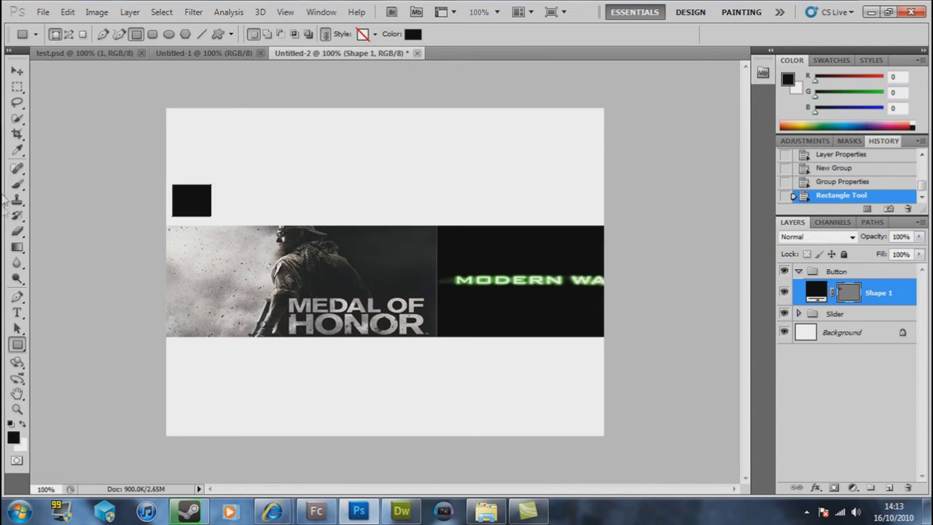
{"action": "left_click", "coordinate": [18, 312]}
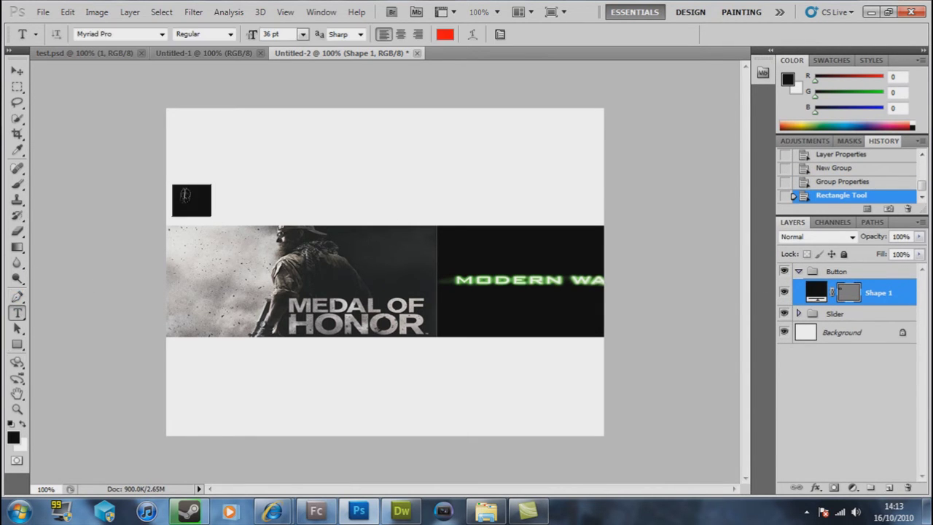
{"action": "left_click", "coordinate": [186, 195]}
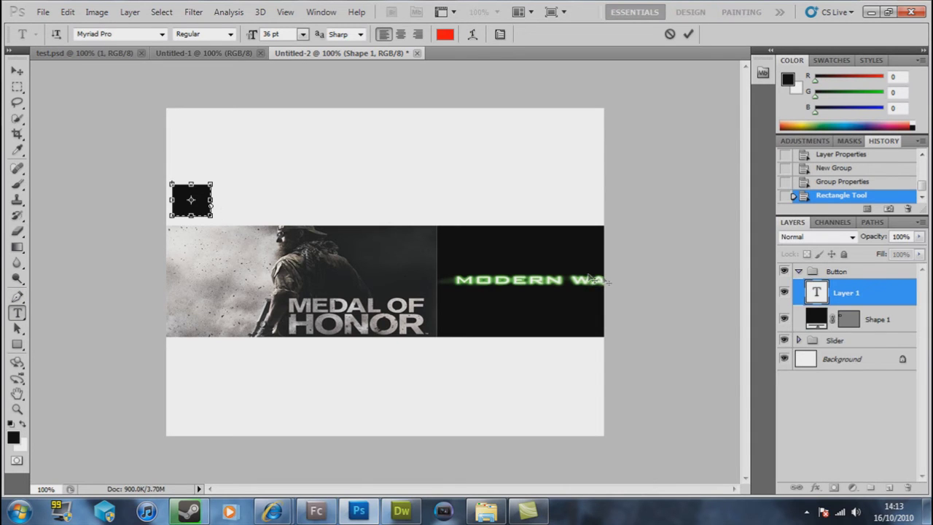
- Delete the empty test text layers from the Button group, ready to add text again
{"action": "right_click", "coordinate": [851, 295]}
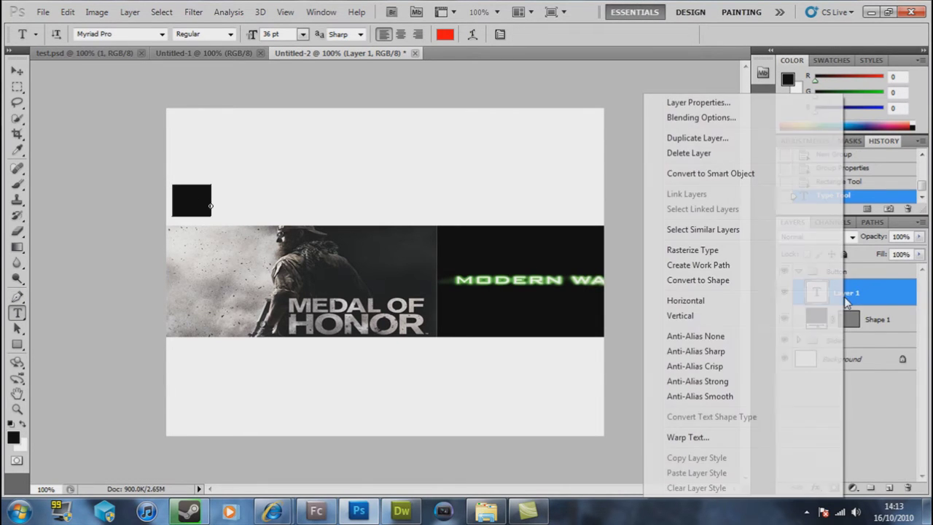
{"action": "left_click", "coordinate": [770, 153]}
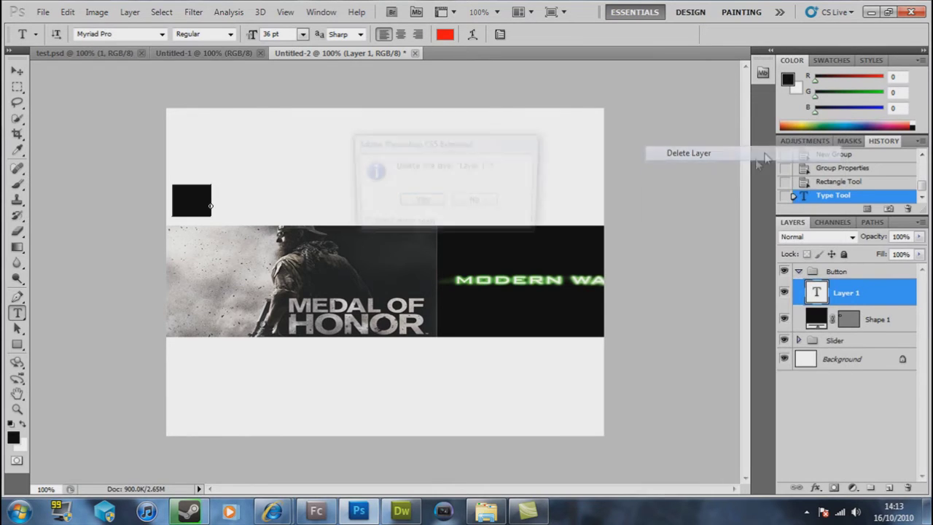
{"action": "left_click", "coordinate": [420, 201]}
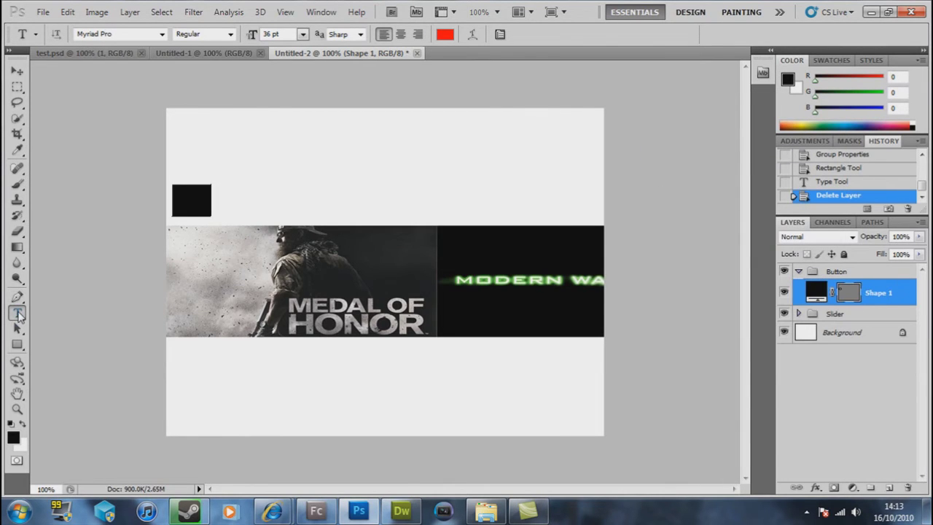
{"action": "left_click", "coordinate": [177, 198]}
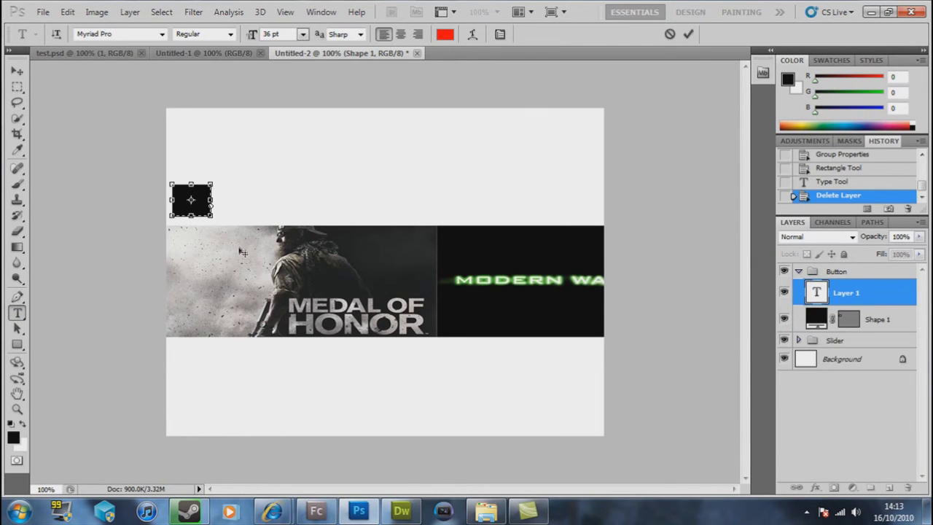
{"action": "left_click", "coordinate": [18, 71]}
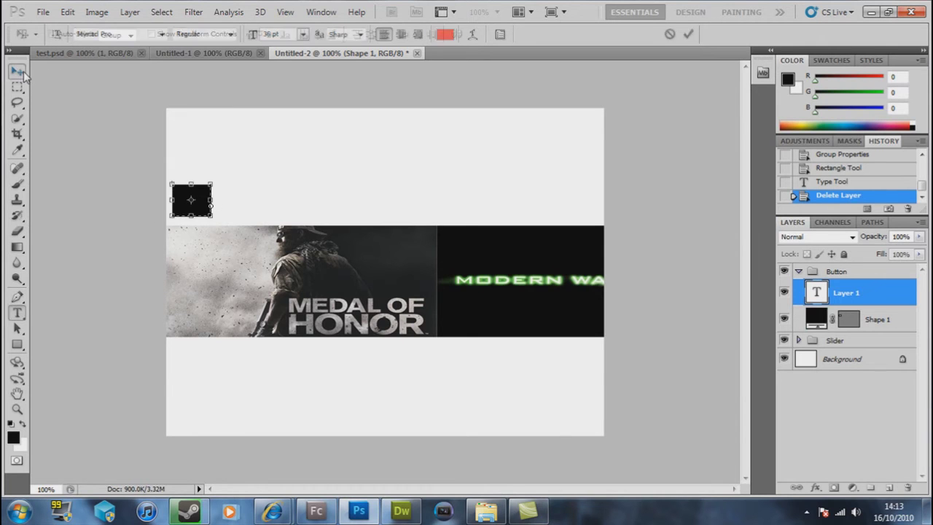
{"action": "right_click", "coordinate": [844, 291]}
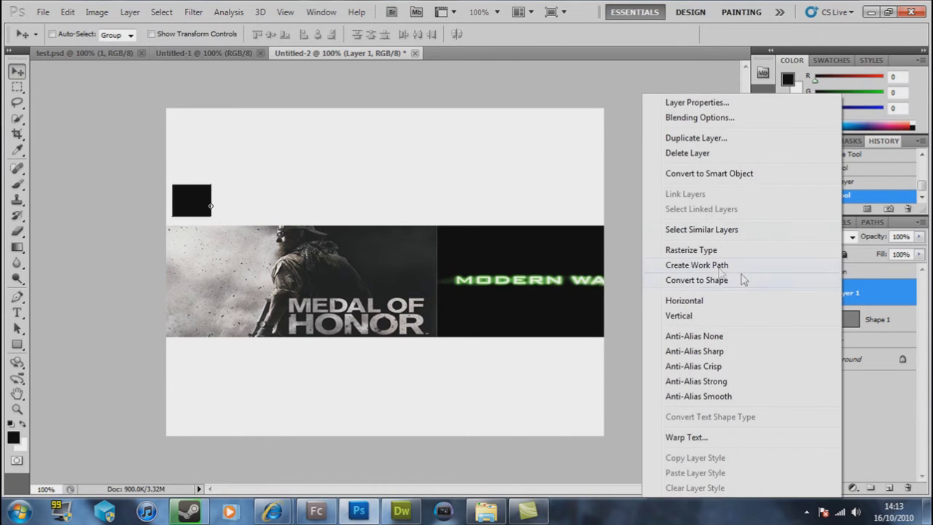
{"action": "left_click", "coordinate": [685, 152]}
{"action": "left_click", "coordinate": [421, 201]}
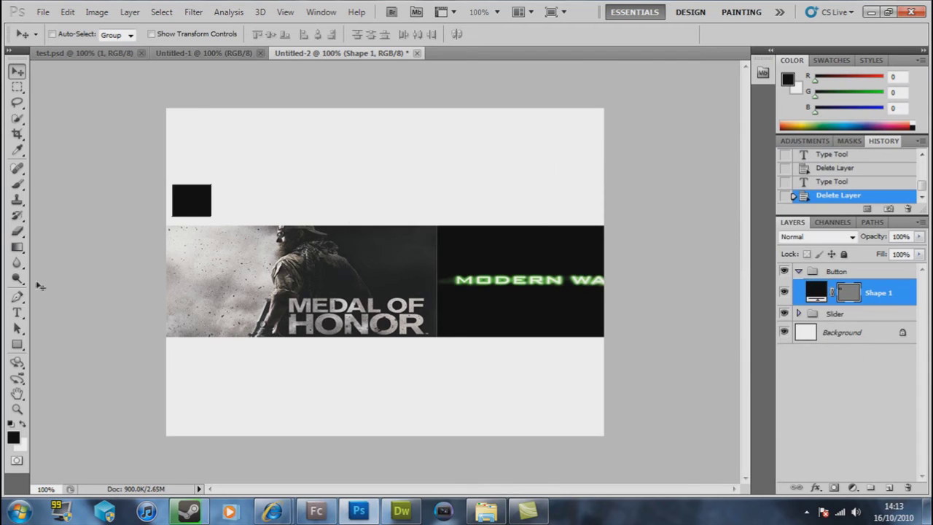
{"action": "left_click", "coordinate": [18, 313]}
- Type the number 1 and set it in OCR A Std, after trying OldDreadfulNo7 BT and Orator Std
{"action": "left_click", "coordinate": [297, 196]}
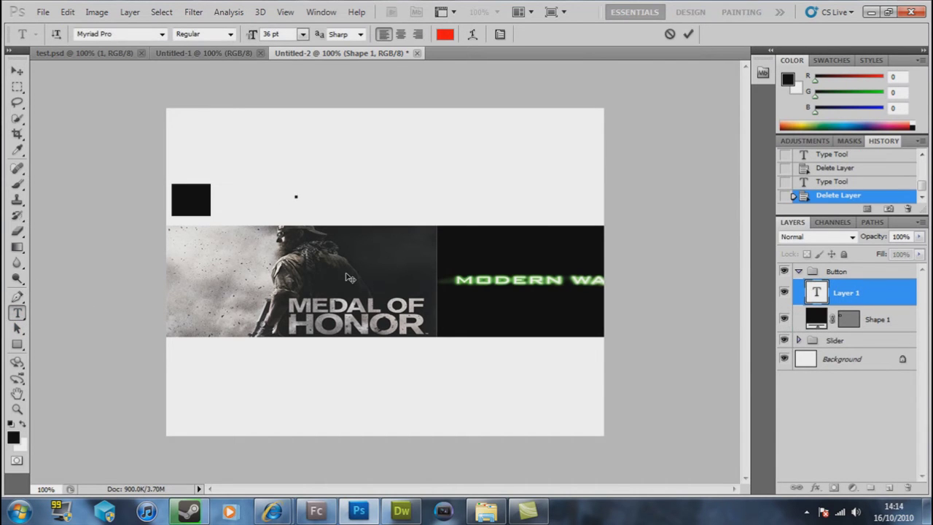
{"action": "type", "text": "1"}
{"action": "key", "text": "ctrl+a"}
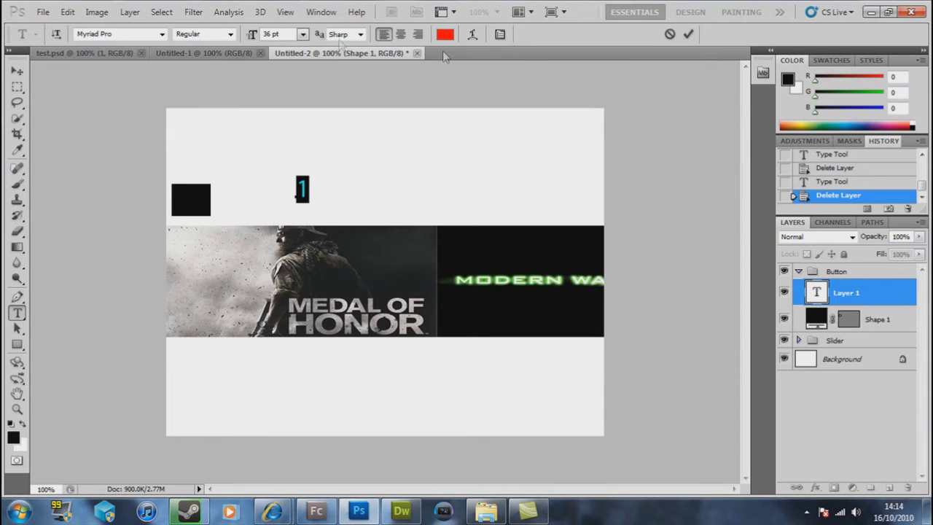
{"action": "left_click", "coordinate": [161, 34]}
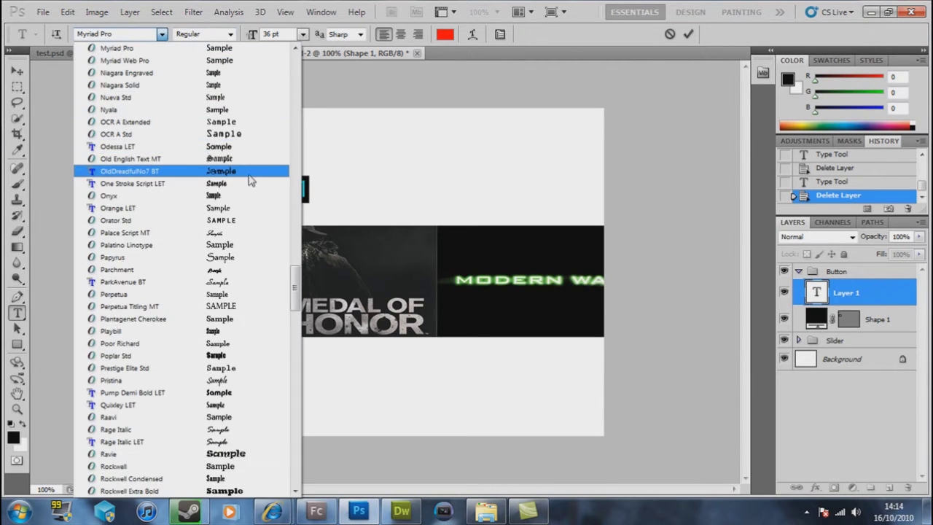
{"action": "left_click", "coordinate": [250, 175]}
{"action": "left_click", "coordinate": [162, 34]}
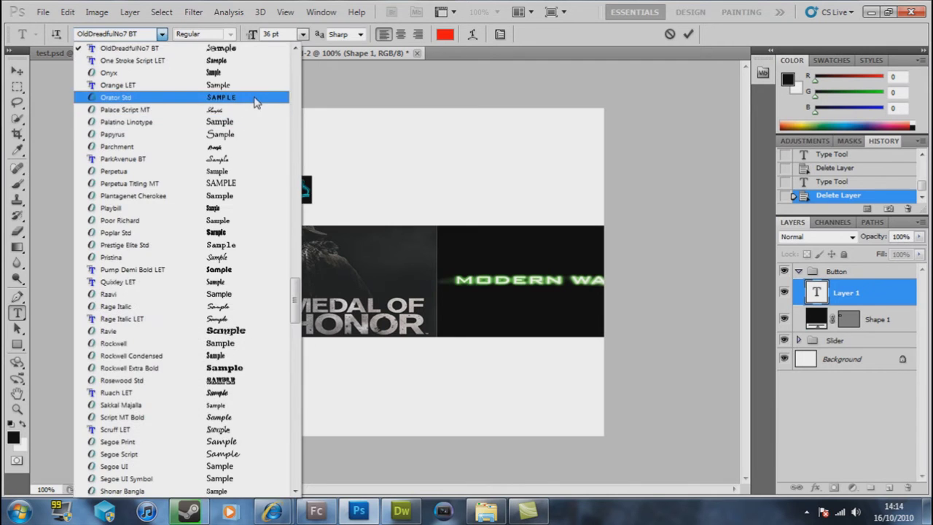
{"action": "left_click", "coordinate": [255, 102]}
{"action": "left_click", "coordinate": [161, 35]}
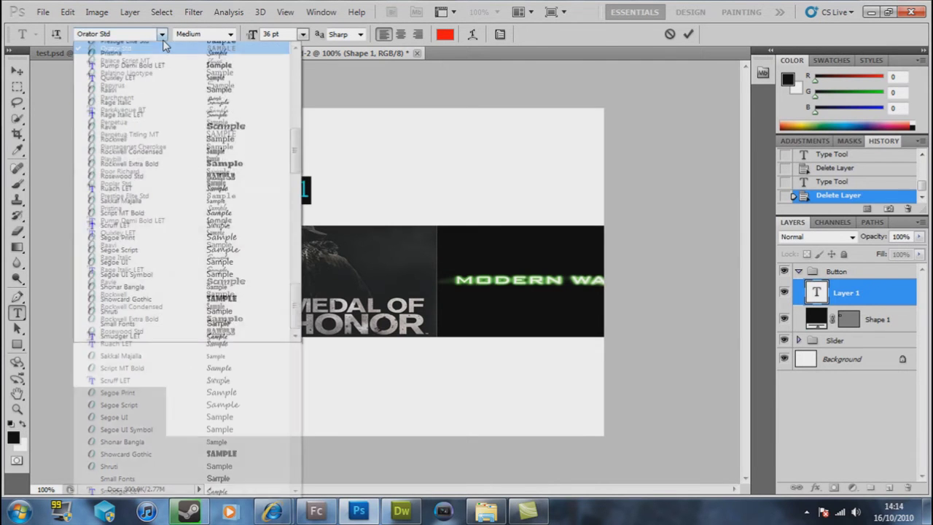
{"action": "left_click", "coordinate": [271, 147]}
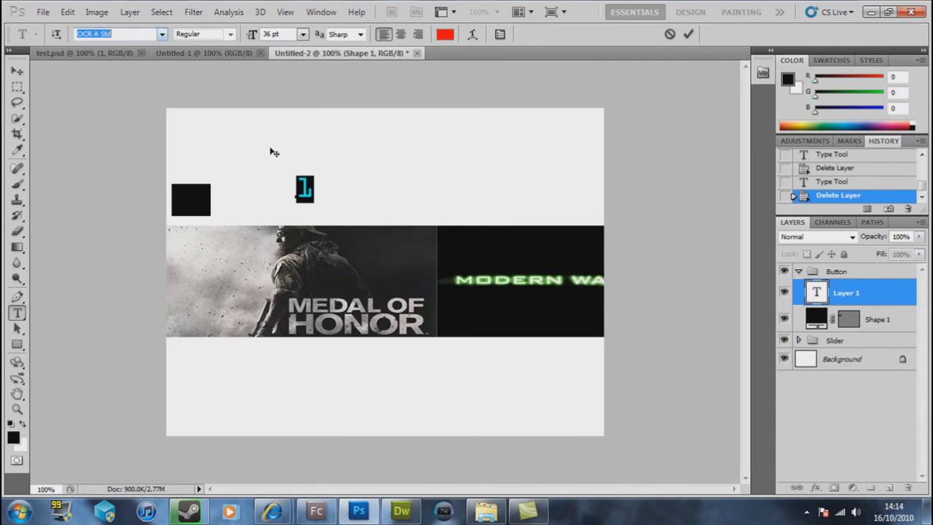
- Move the red 1 onto the black square and select the Shape 1 layer
{"action": "left_click", "coordinate": [18, 71]}
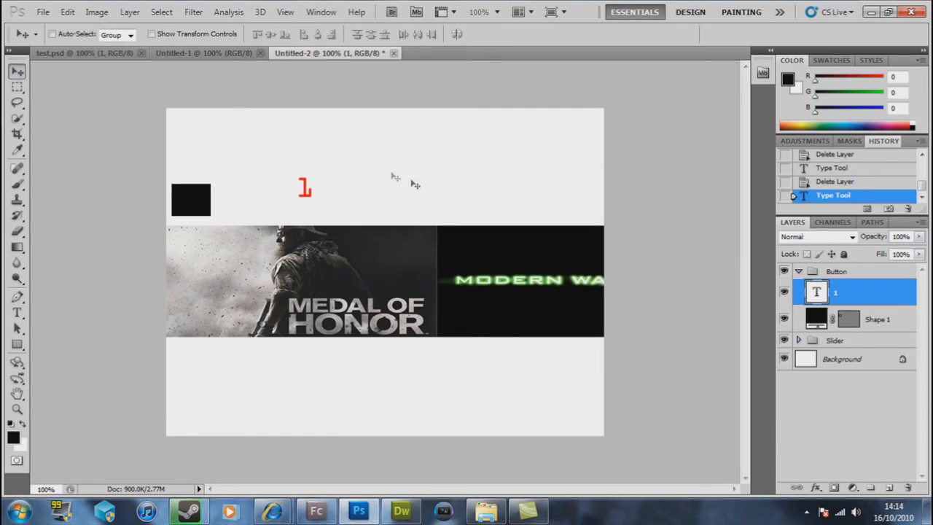
{"action": "left_click_drag", "start_coordinate": [319, 198], "coordinate": [191, 209]}
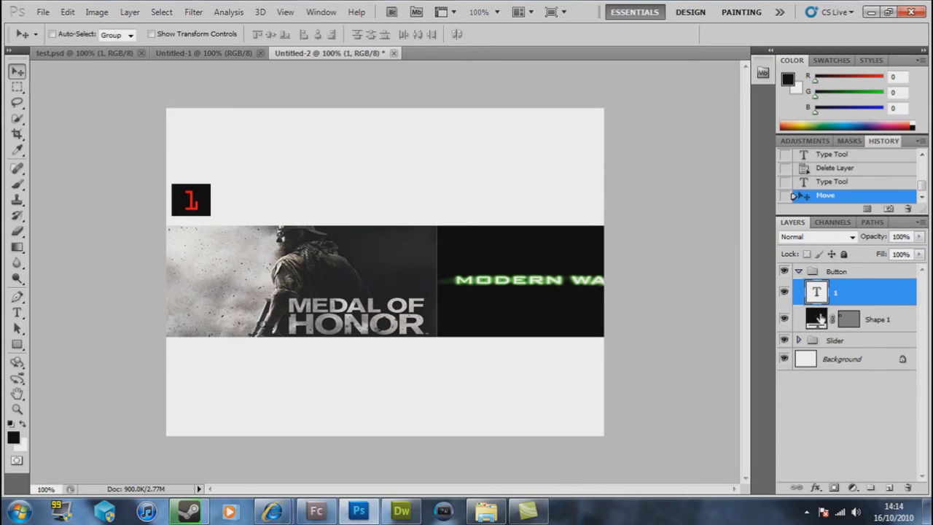
{"action": "left_click", "coordinate": [819, 319]}
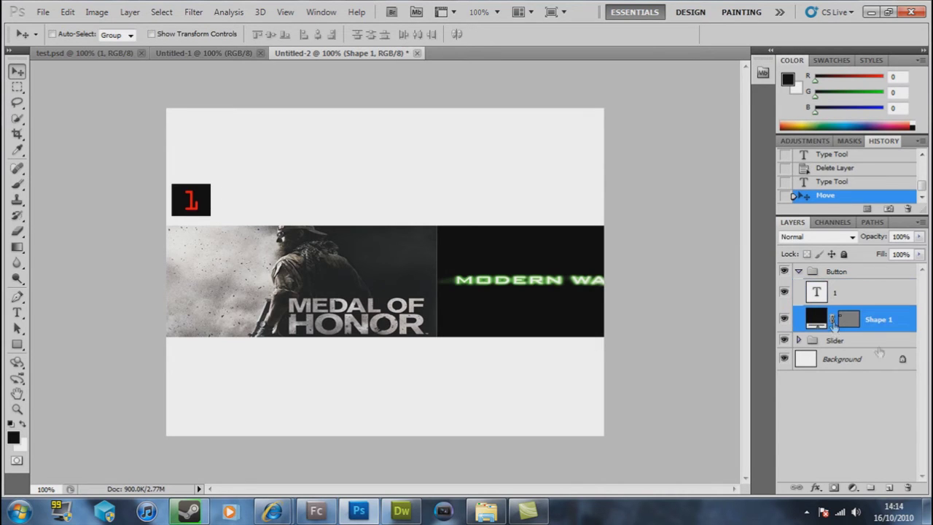
- Duplicate the Shape 1 layer as Shape 1 copy
{"action": "right_click", "coordinate": [873, 332]}
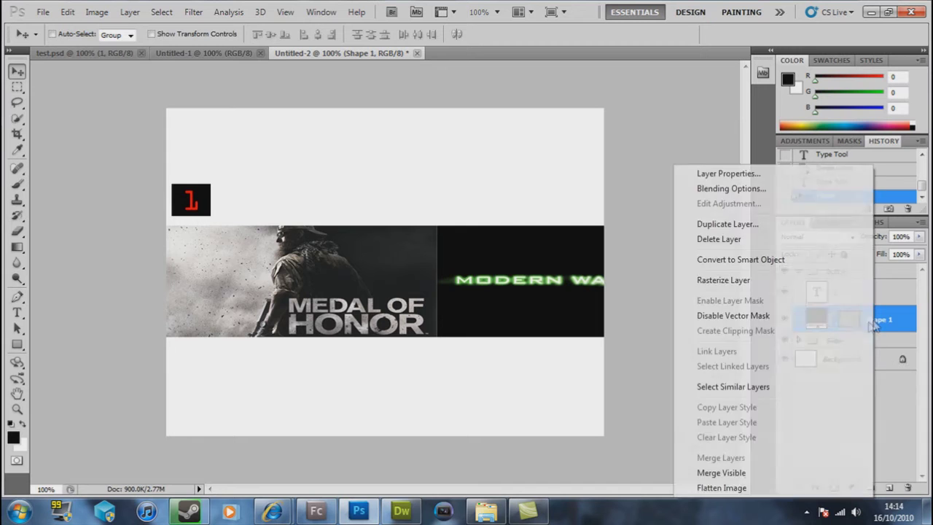
{"action": "left_click", "coordinate": [802, 224]}
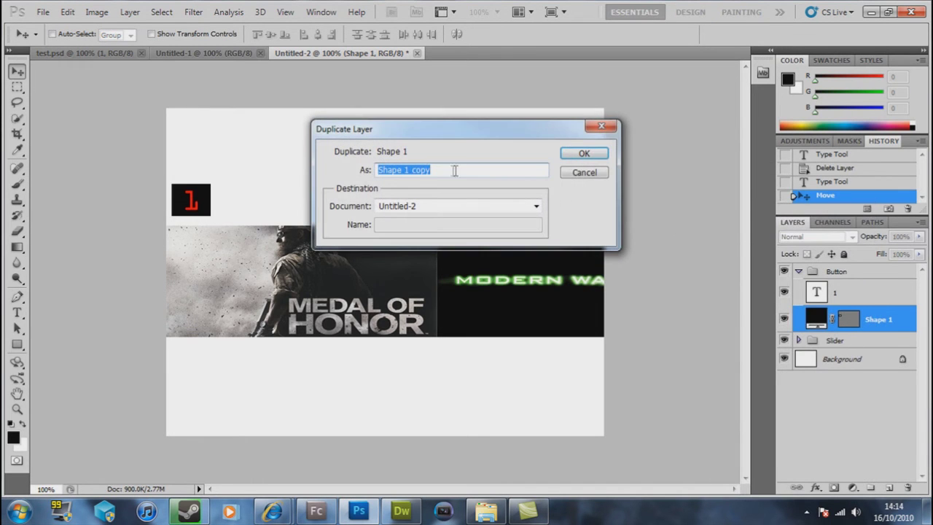
{"action": "left_click", "coordinate": [591, 153]}
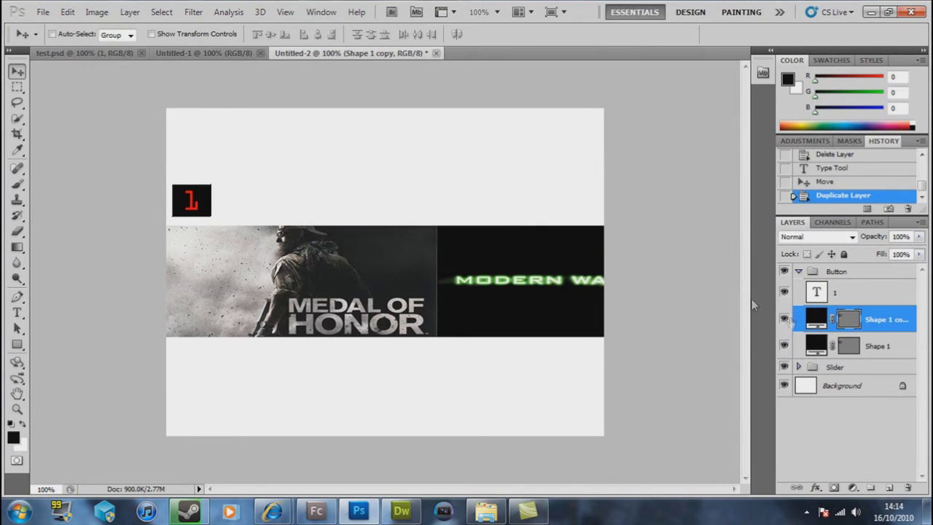
- Change the fill colour of Shape 1 copy to blue
{"action": "double_click", "coordinate": [817, 323]}
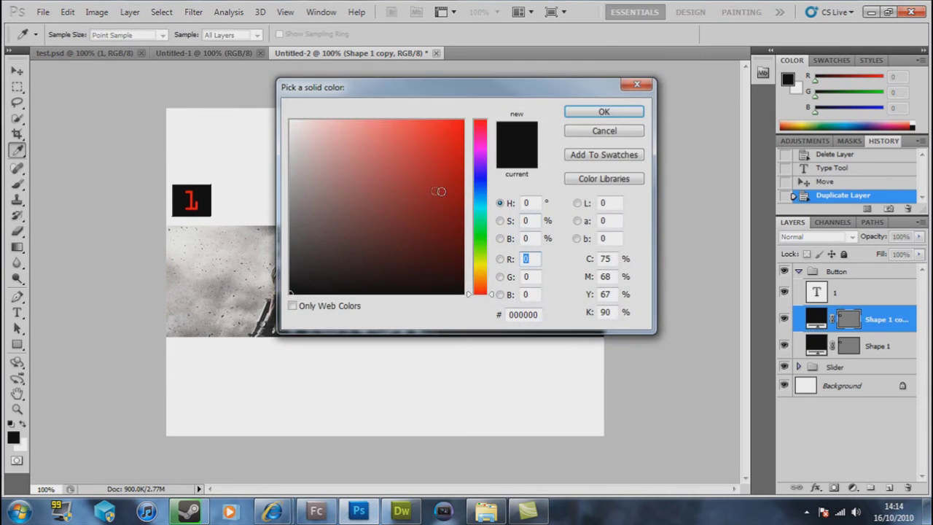
{"action": "left_click_drag", "start_coordinate": [440, 190], "coordinate": [446, 127]}
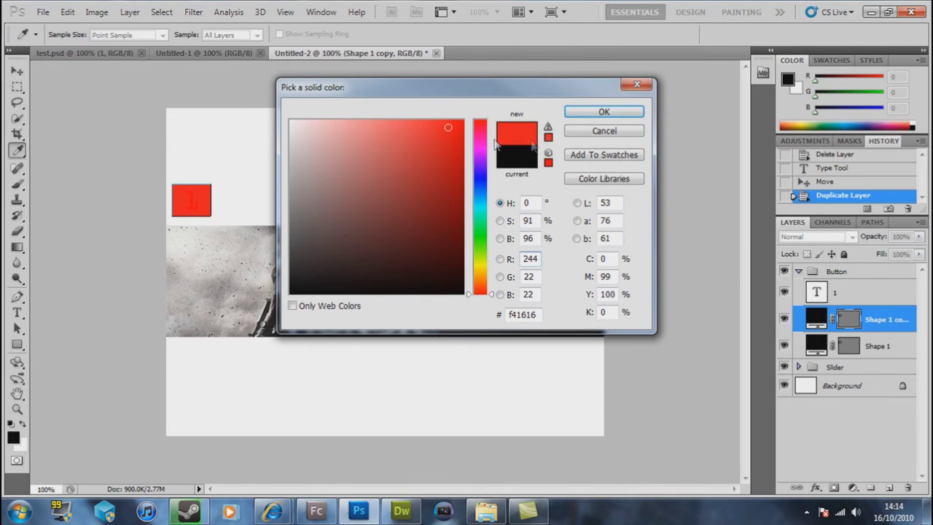
{"action": "mouse_move", "coordinate": [481, 174]}
{"action": "left_mouse_down"}
{"action": "mouse_move", "coordinate": [481, 192]}
{"action": "mouse_move", "coordinate": [480, 183]}
{"action": "left_mouse_up"}
{"action": "left_click", "coordinate": [452, 138]}
{"action": "left_click_drag", "start_coordinate": [452, 138], "coordinate": [457, 128]}
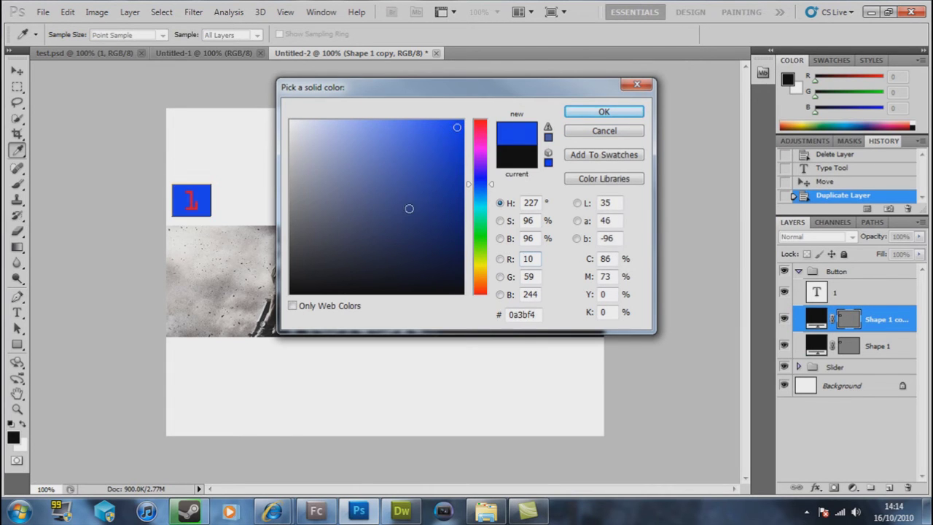
{"action": "left_click", "coordinate": [601, 113]}
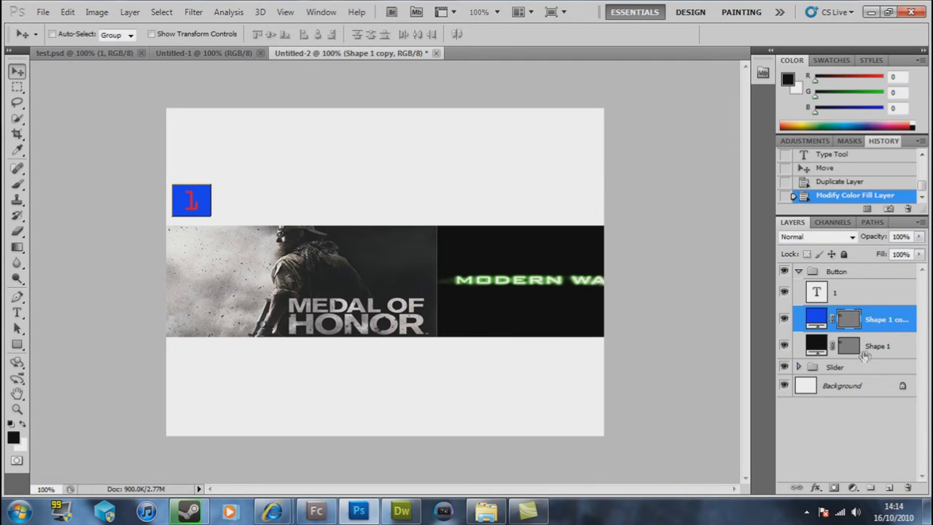
- Collapse the Button and Slider layer groups
{"action": "left_click", "coordinate": [799, 272]}
{"action": "left_click", "coordinate": [799, 286]}
{"action": "left_click", "coordinate": [798, 286]}
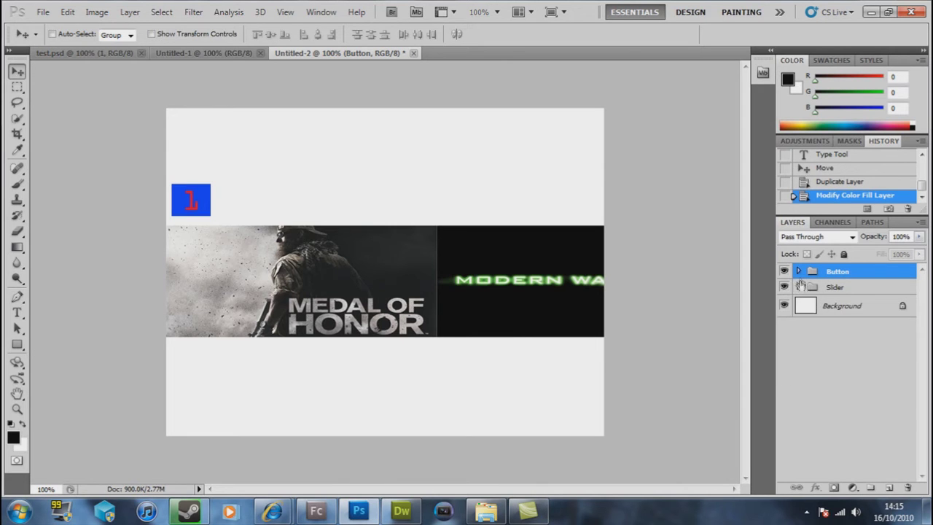
{"action": "left_click", "coordinate": [799, 271]}
{"action": "left_click", "coordinate": [798, 271]}
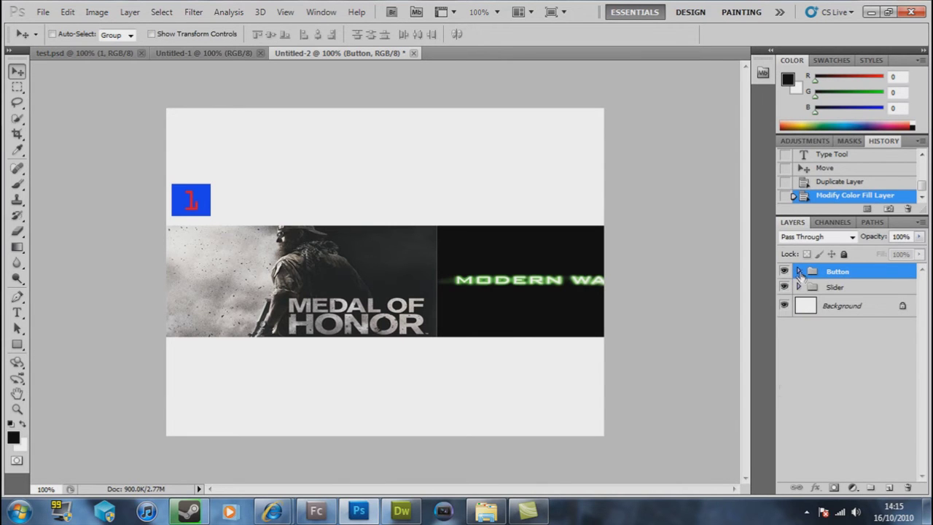
- Create a youtube tutorial folder inside Web Test and save the file there as Test
{"action": "left_click", "coordinate": [43, 12]}
{"action": "left_click", "coordinate": [142, 221]}
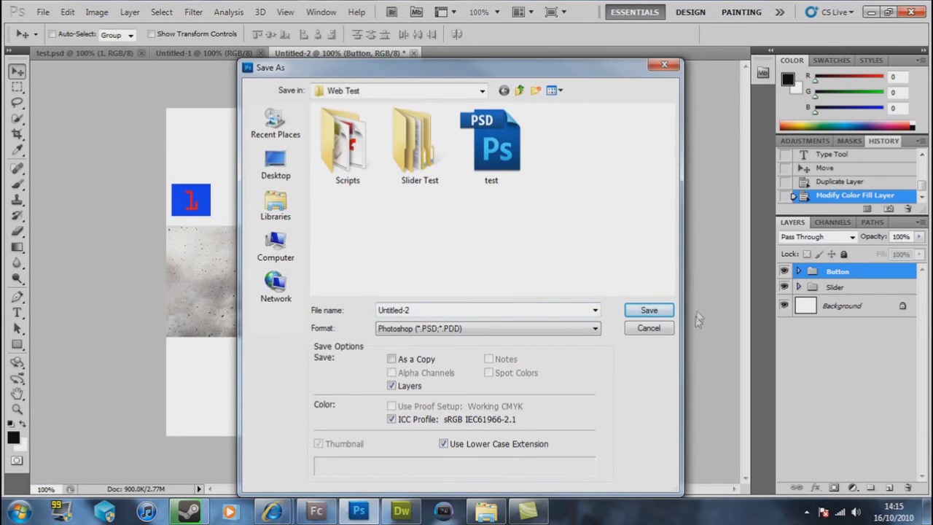
{"action": "right_click", "coordinate": [579, 191]}
{"action": "left_click", "coordinate": [535, 91]}
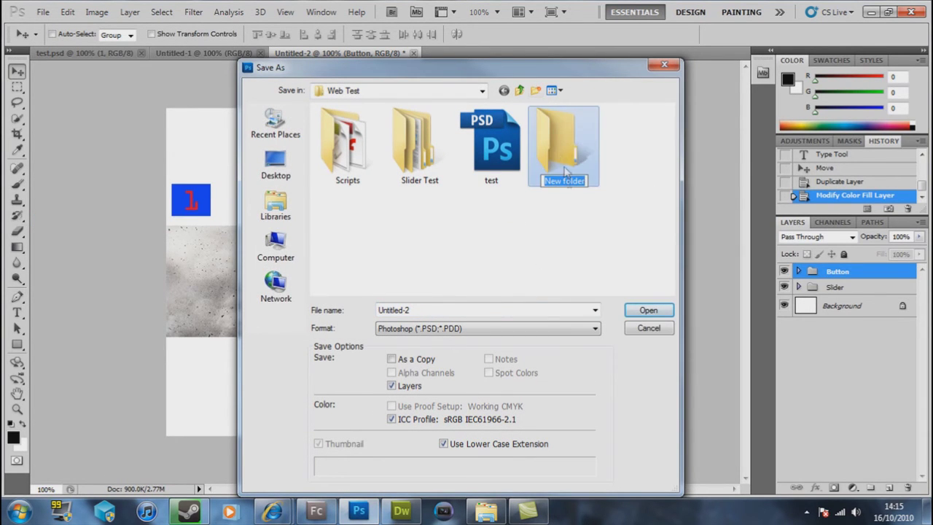
{"action": "type", "text": "Wyoutu"}
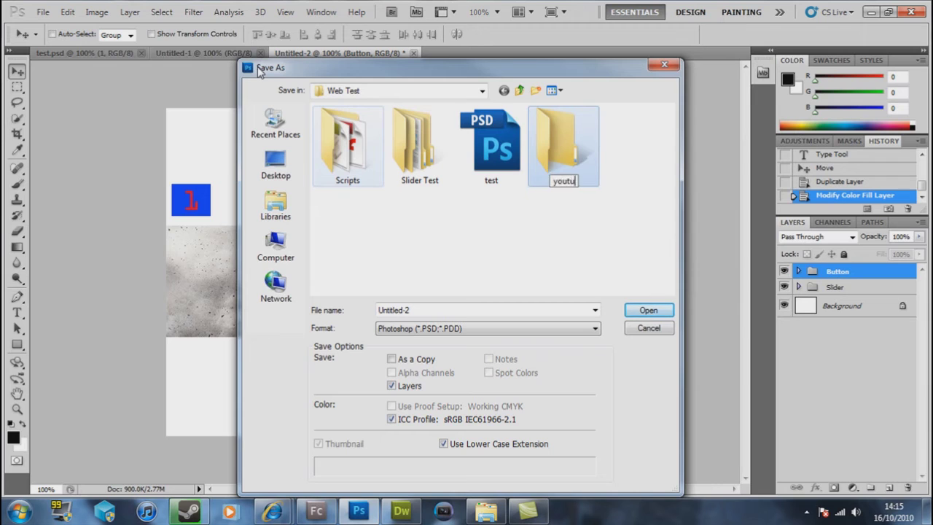
{"action": "type", "text": "be tutorial"}
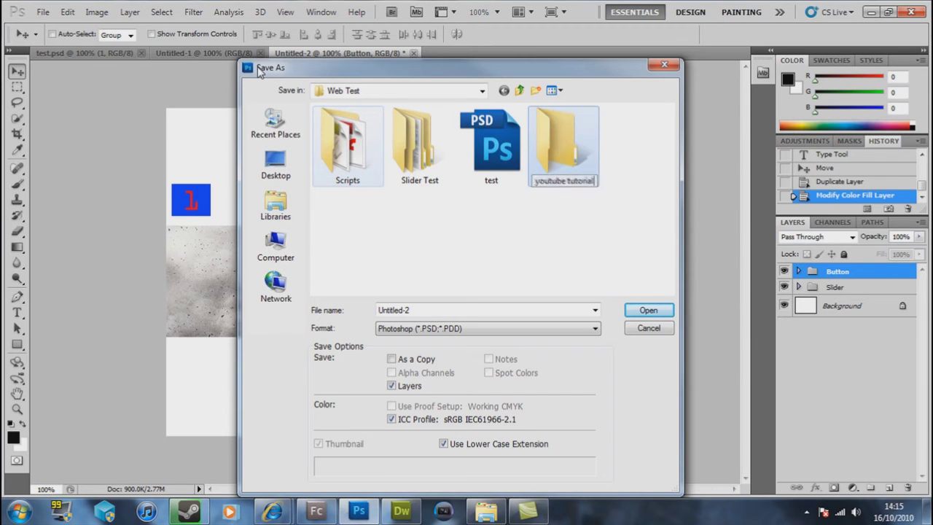
{"action": "key", "text": "Return"}
{"action": "key", "text": "Return"}
{"action": "double_click", "coordinate": [394, 309]}
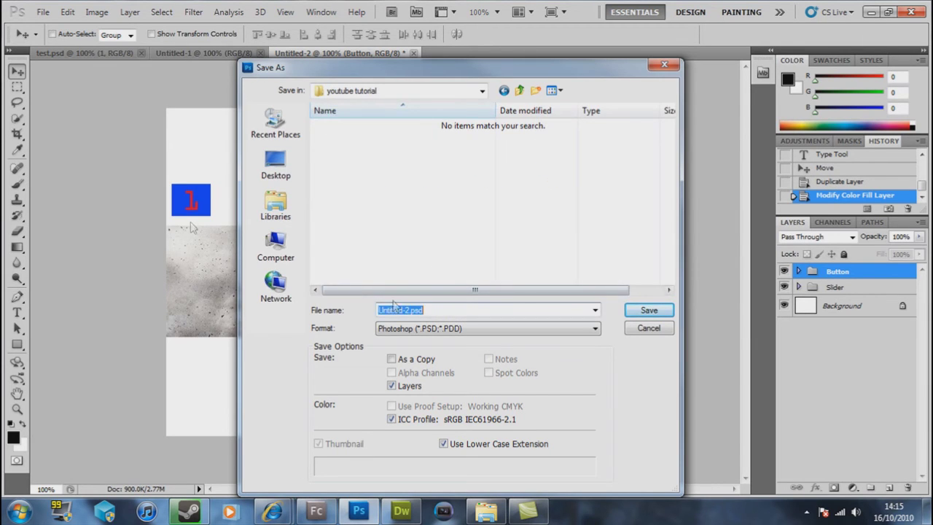
{"action": "type", "text": "Tye"}
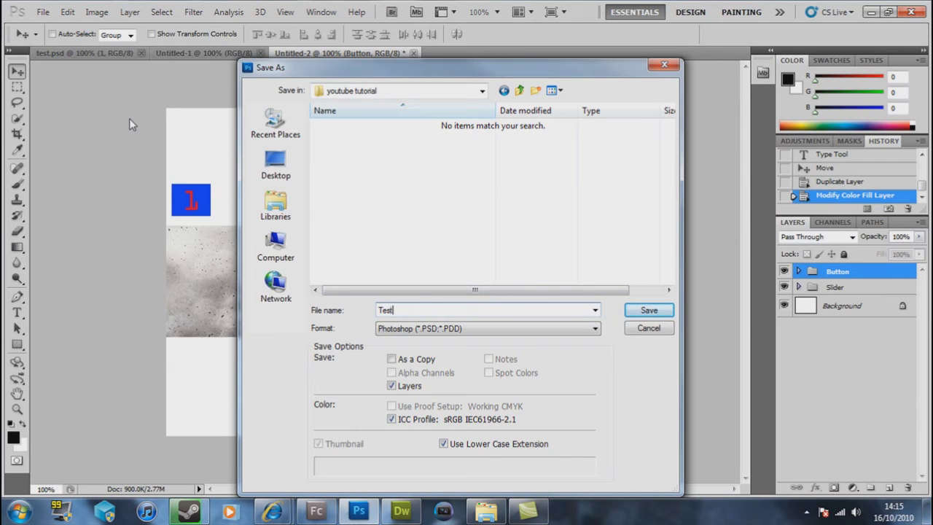
{"action": "left_click", "coordinate": [648, 310]}
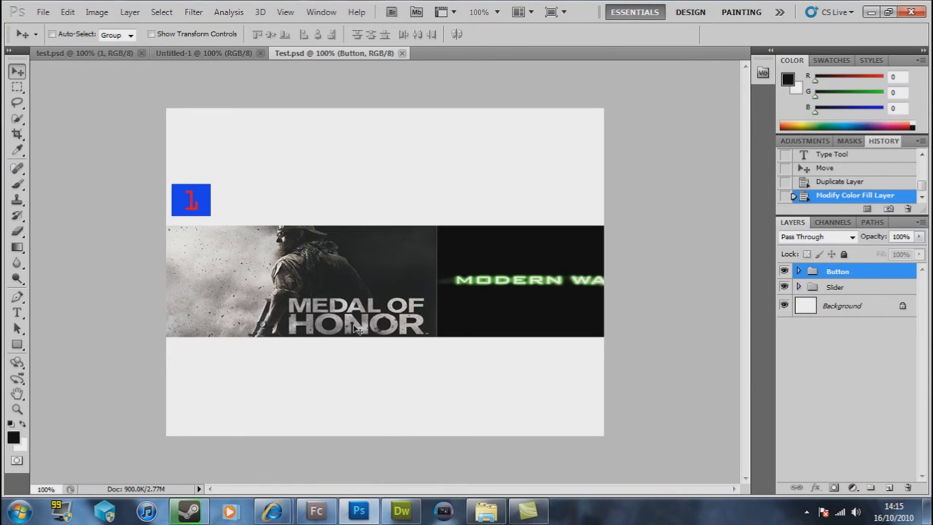
- In Flash Catalyst, close Slider Test with its changes saved and continue the trial
{"action": "left_click", "coordinate": [315, 511]}
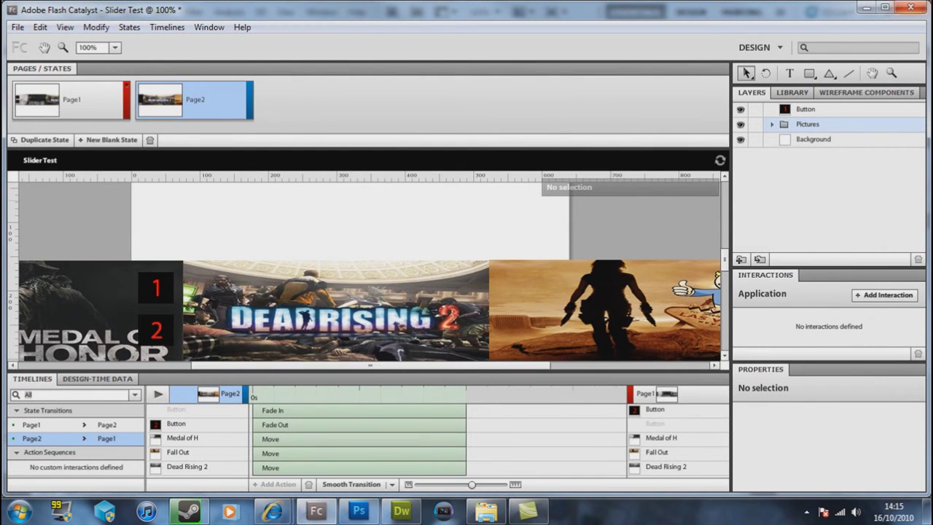
{"action": "left_click", "coordinate": [911, 9]}
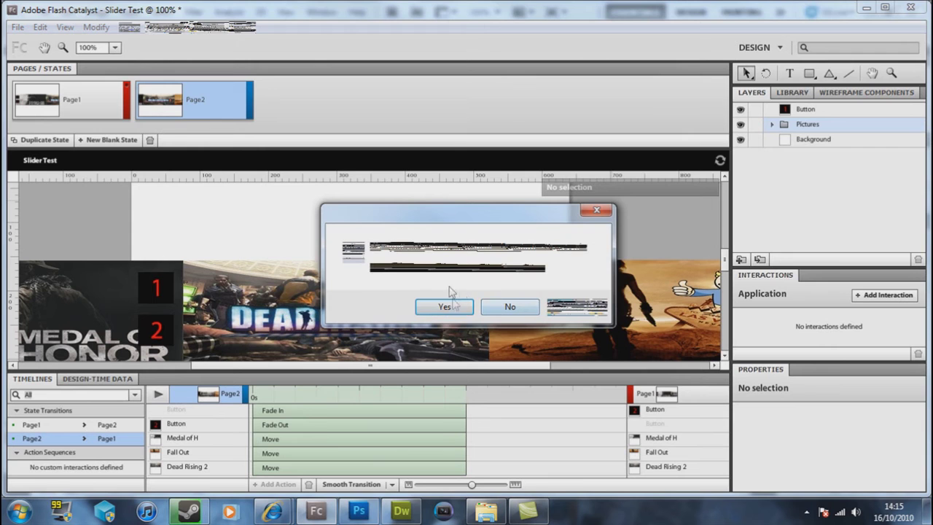
{"action": "left_click", "coordinate": [462, 312]}
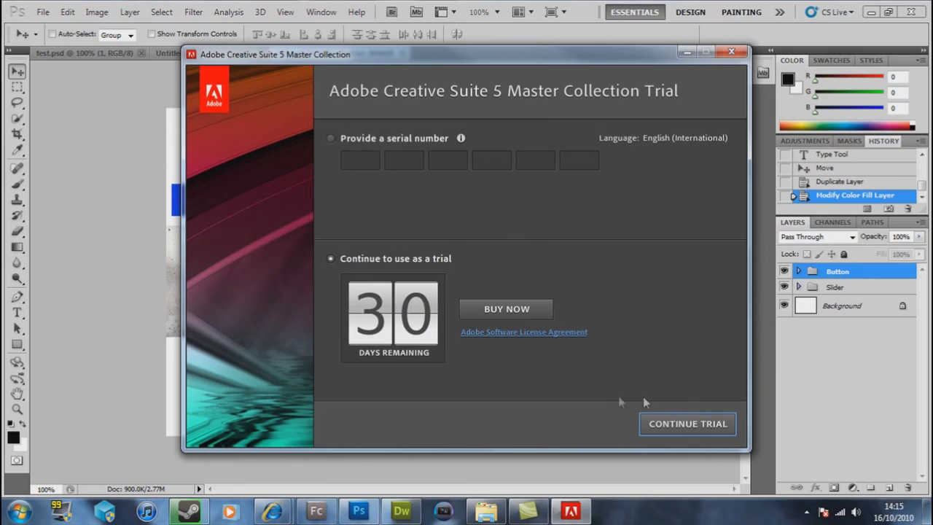
{"action": "left_click", "coordinate": [683, 419]}
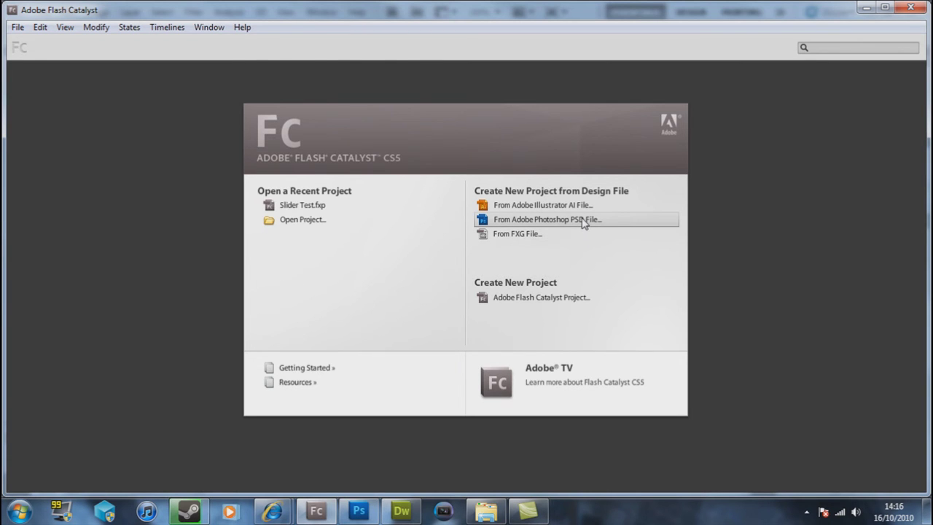
- Import Web Test > youtube tutorial > Test.psd as a new project, keeping image layers editable
{"action": "left_click", "coordinate": [582, 222]}
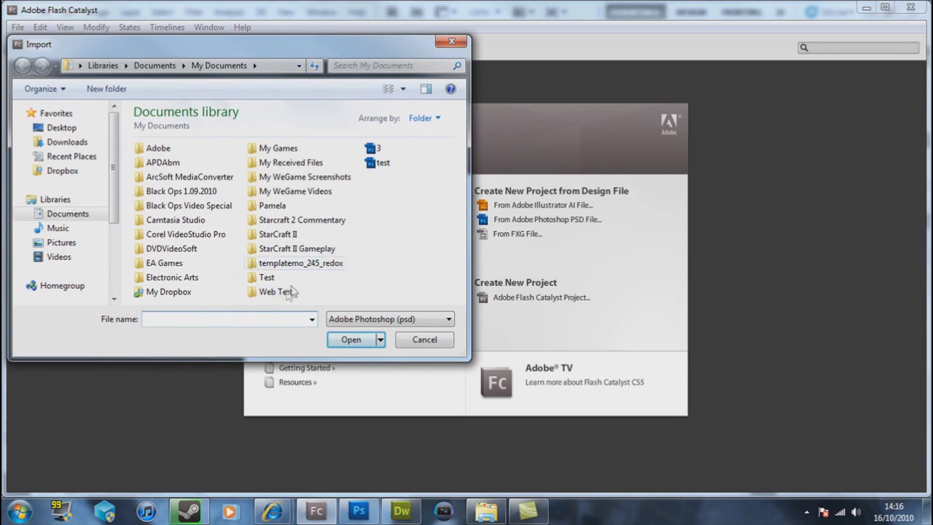
{"action": "double_click", "coordinate": [286, 291]}
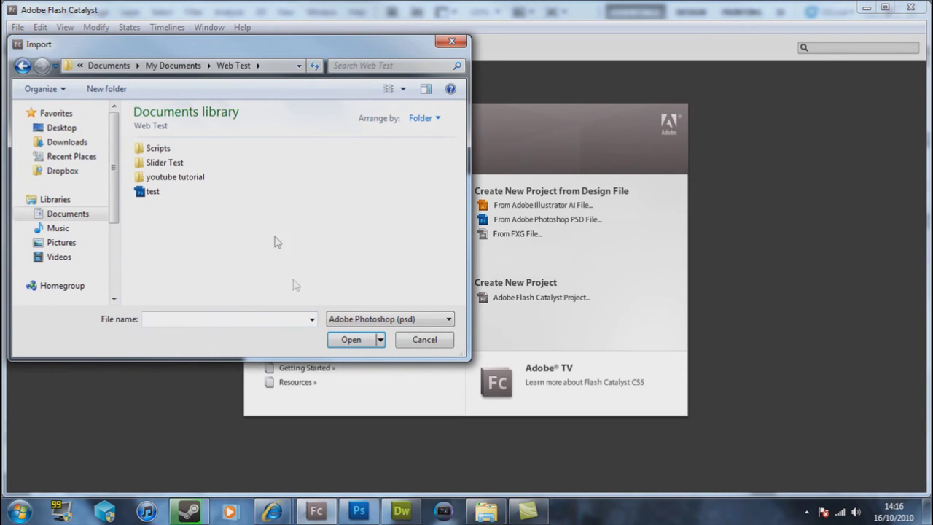
{"action": "double_click", "coordinate": [198, 176]}
{"action": "double_click", "coordinate": [141, 150]}
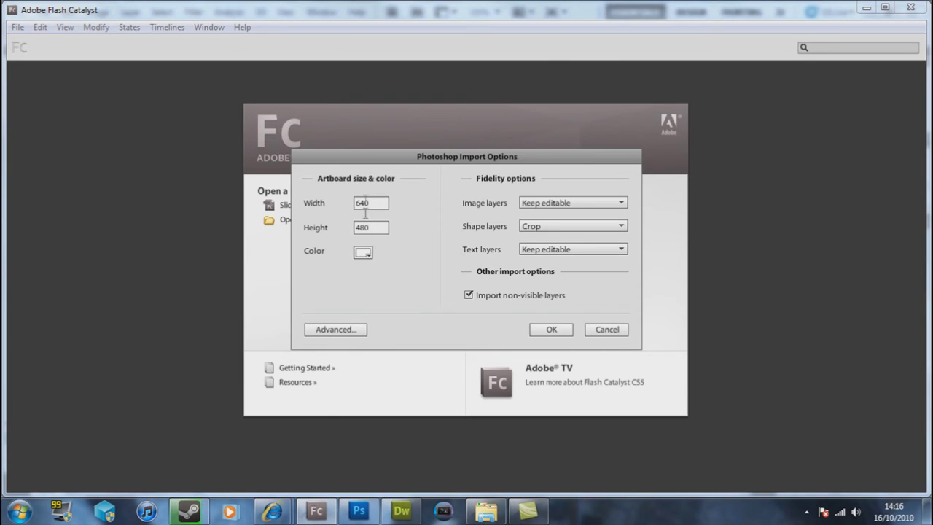
{"action": "left_click", "coordinate": [568, 207]}
{"action": "left_click", "coordinate": [568, 207]}
{"action": "left_click", "coordinate": [550, 329]}
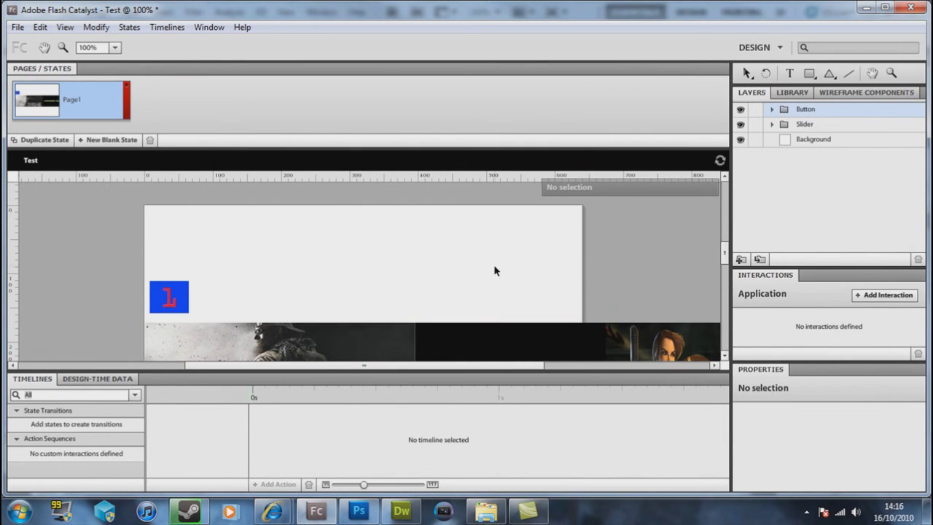
- Hide the Timelines panel to enlarge the canvas and bring the slider images into view
{"action": "scroll", "coordinate": [724, 251], "scroll_direction": "down", "scroll_amount": 1}
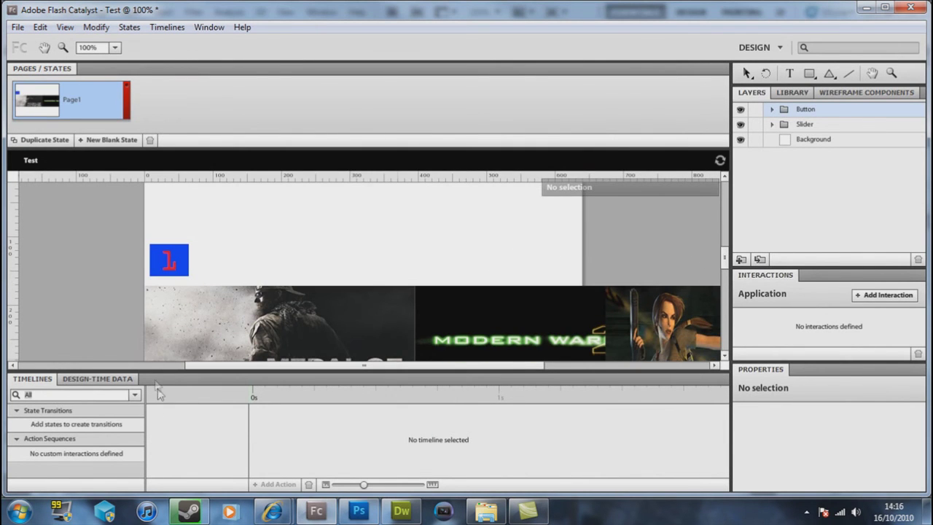
{"action": "left_click", "coordinate": [43, 383]}
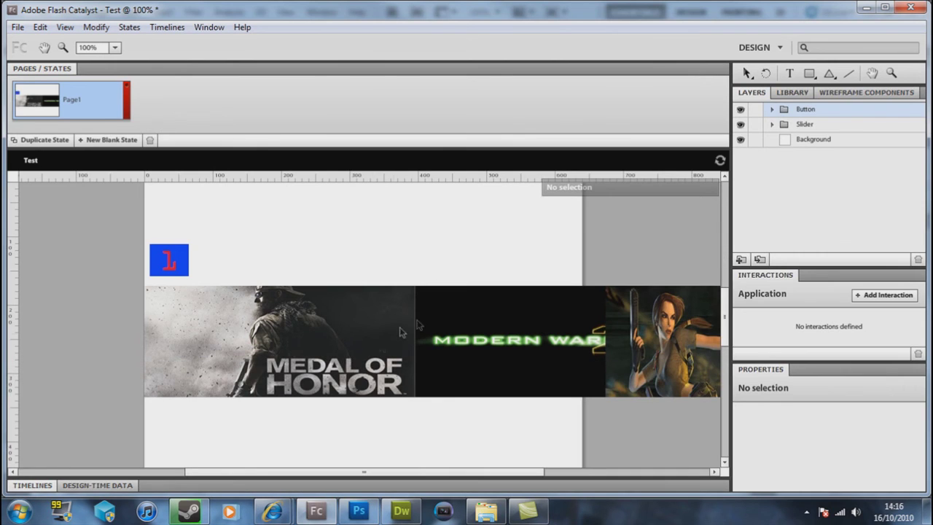
{"action": "scroll", "coordinate": [517, 350], "scroll_direction": "down", "scroll_amount": 1}
{"action": "scroll", "coordinate": [514, 353], "scroll_direction": "down", "scroll_amount": 1}
{"action": "scroll", "coordinate": [515, 352], "scroll_direction": "up", "scroll_amount": 1}
{"action": "scroll", "coordinate": [452, 477], "scroll_direction": "right", "scroll_amount": 5}
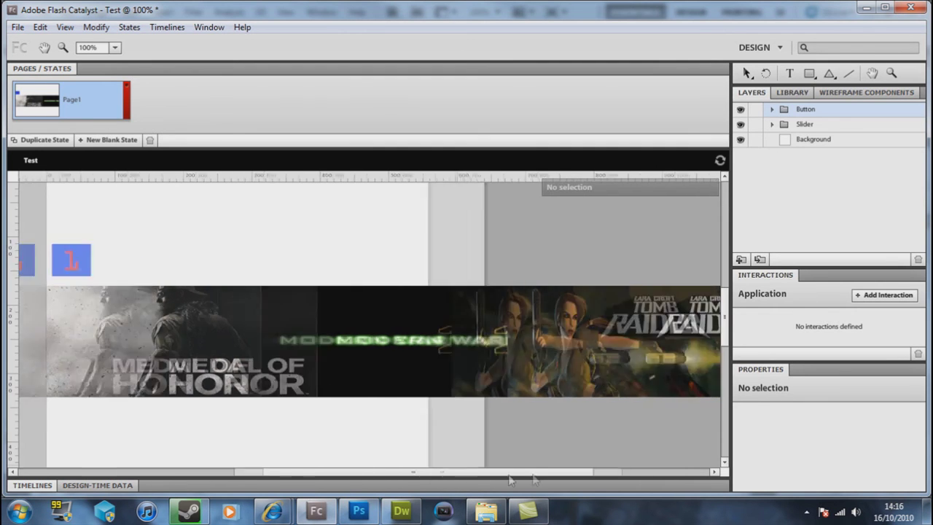
{"action": "scroll", "coordinate": [536, 453], "scroll_direction": "left", "scroll_amount": 4}
{"action": "scroll", "coordinate": [488, 448], "scroll_direction": "left", "scroll_amount": 2}
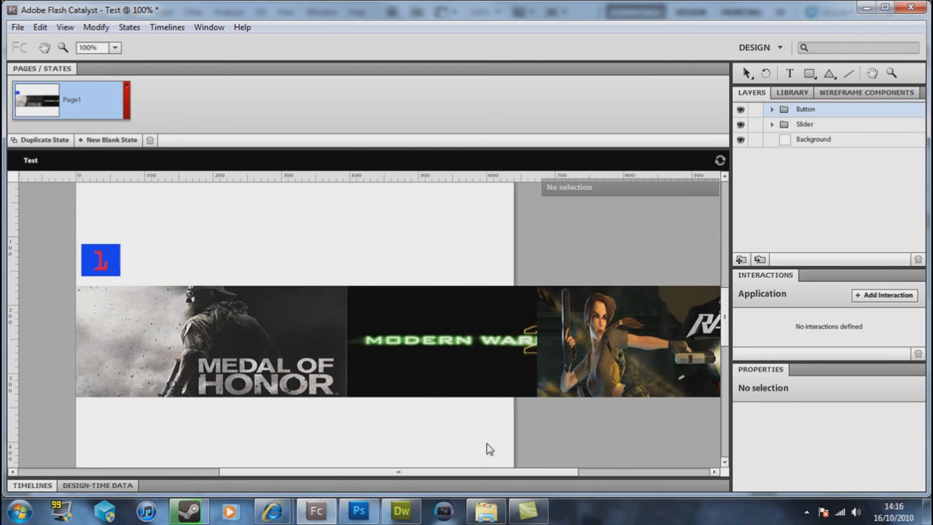
{"action": "scroll", "coordinate": [485, 444], "scroll_direction": "right", "scroll_amount": 3}
{"action": "scroll", "coordinate": [506, 450], "scroll_direction": "right", "scroll_amount": 4}
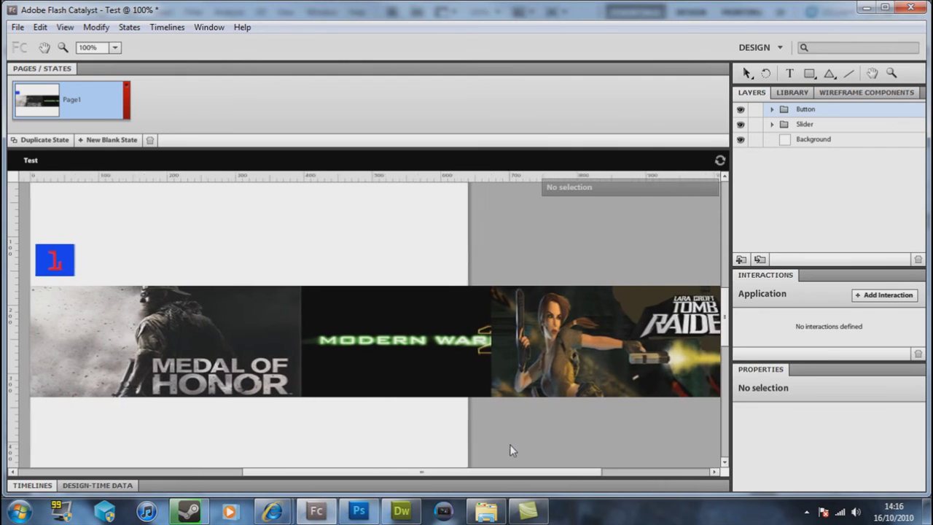
- Drag the Tomb Raider image right to about X 794, just after Modern Warfare 2
{"action": "left_click", "coordinate": [604, 339]}
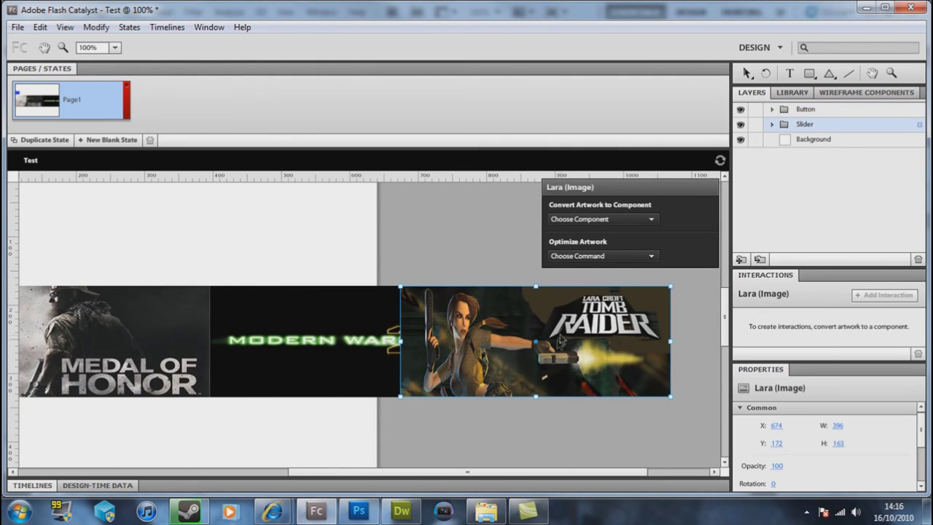
{"action": "left_click_drag", "start_coordinate": [636, 341], "coordinate": [719, 349]}
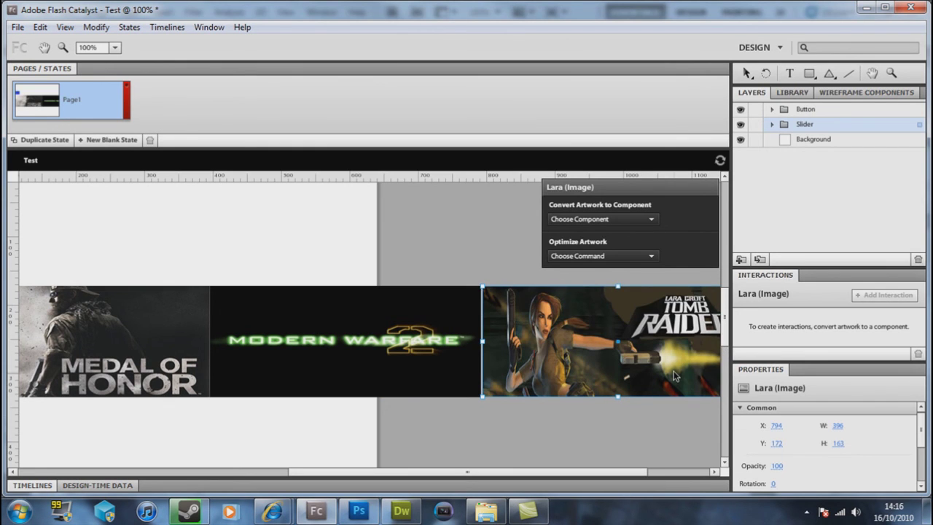
{"action": "left_click_drag", "start_coordinate": [671, 375], "coordinate": [649, 390]}
{"action": "left_click", "coordinate": [636, 418]}
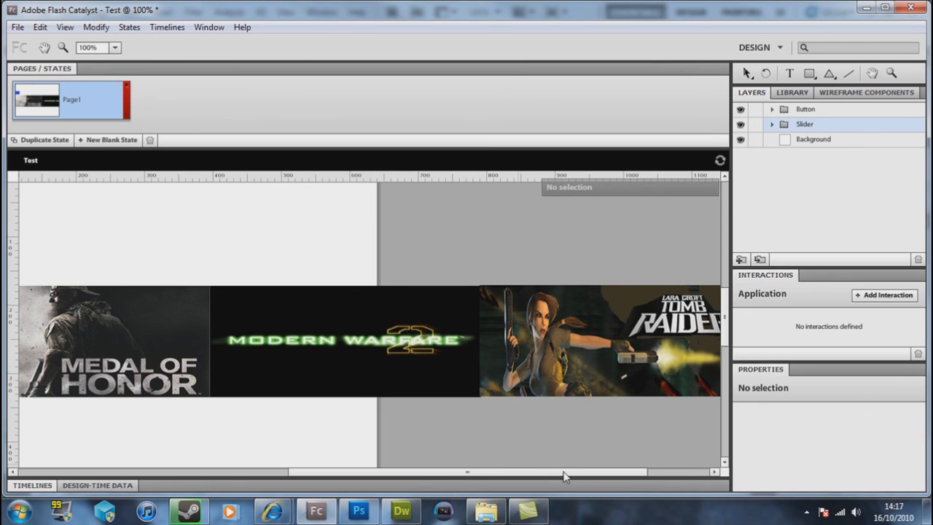
{"action": "left_click_drag", "start_coordinate": [561, 471], "coordinate": [461, 440]}
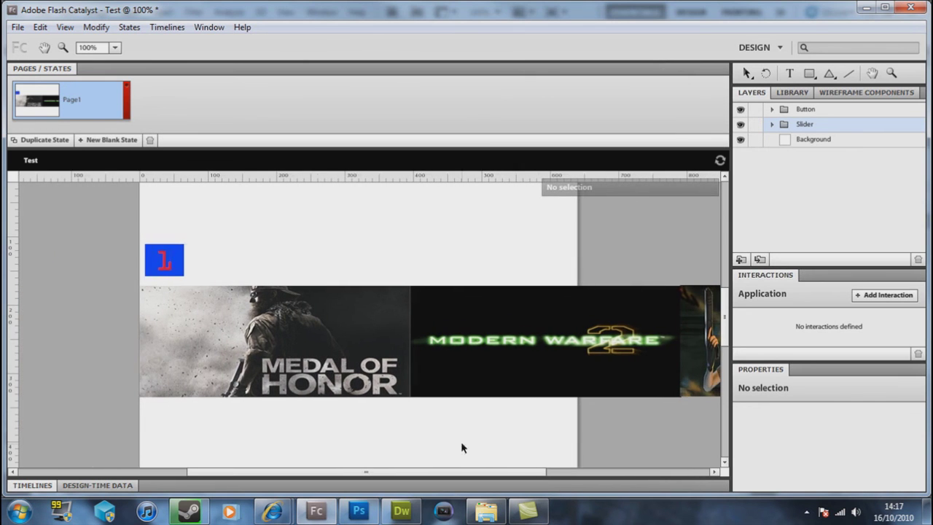
- Select the Button group's three artwork pieces and convert them to a Button component
{"action": "left_click", "coordinate": [157, 250]}
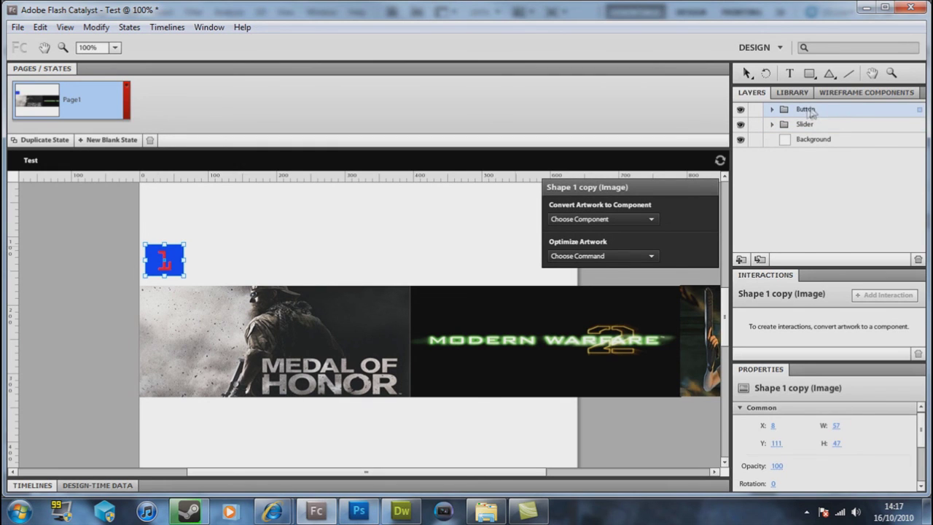
{"action": "left_click", "coordinate": [806, 110]}
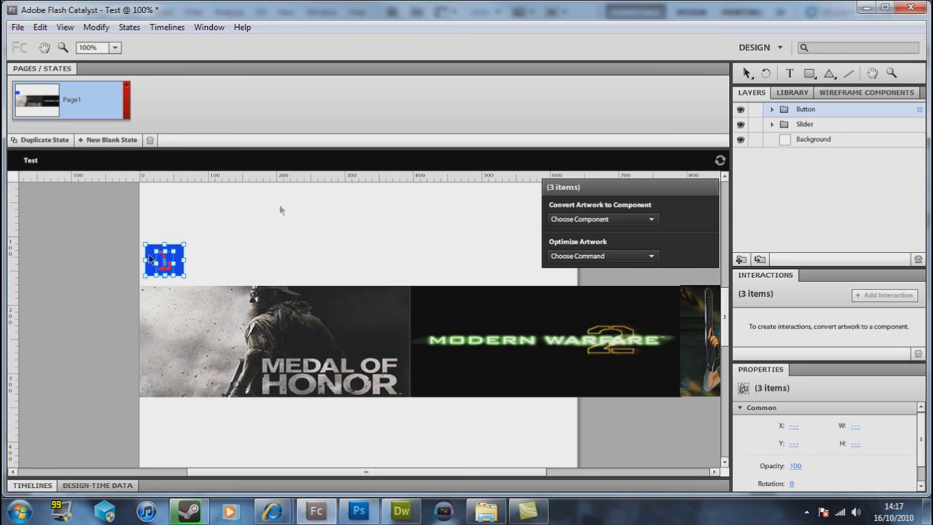
{"action": "left_click", "coordinate": [631, 218]}
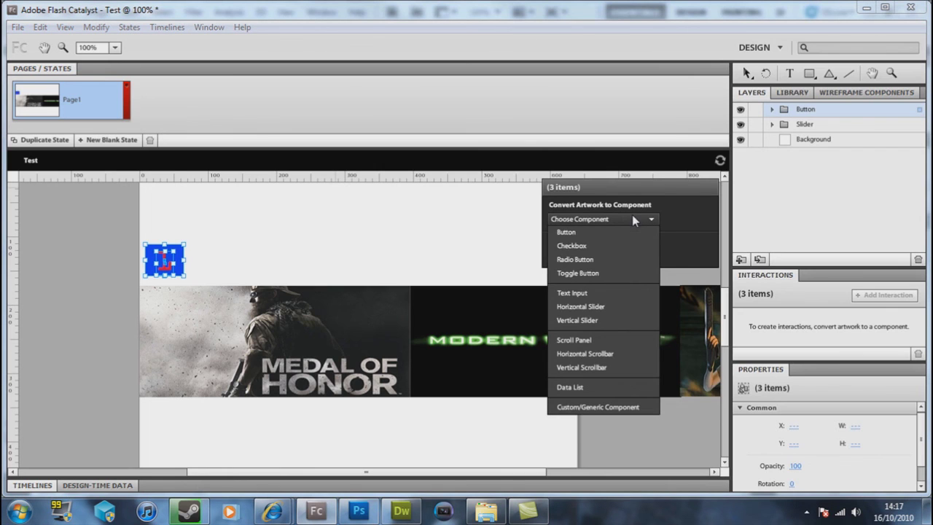
{"action": "left_click", "coordinate": [574, 234]}
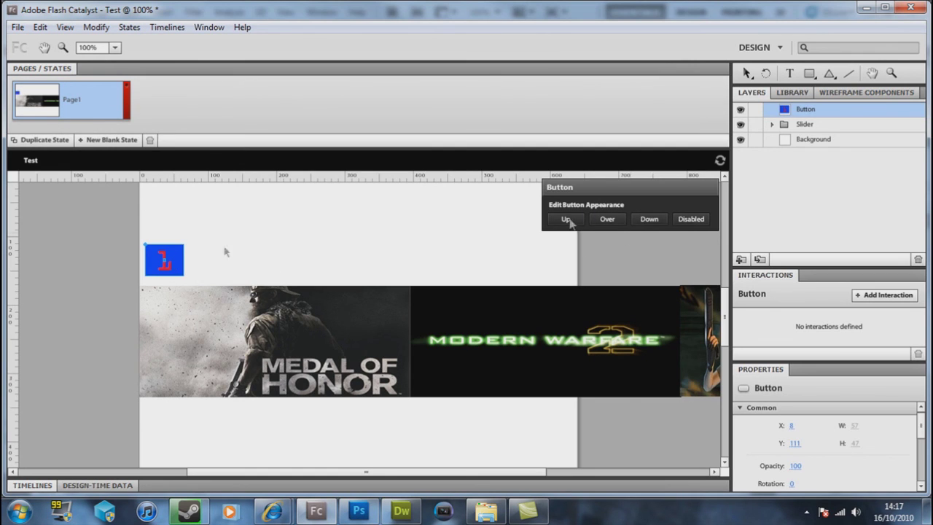
- Open Button1 for editing, expand its layers and review the Over, Down and Disabled states
{"action": "double_click", "coordinate": [181, 265]}
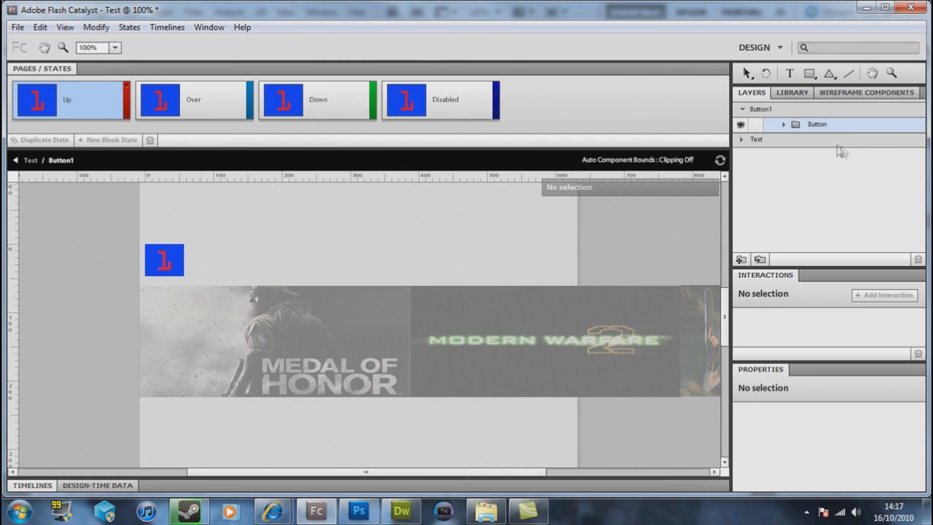
{"action": "left_click", "coordinate": [783, 124]}
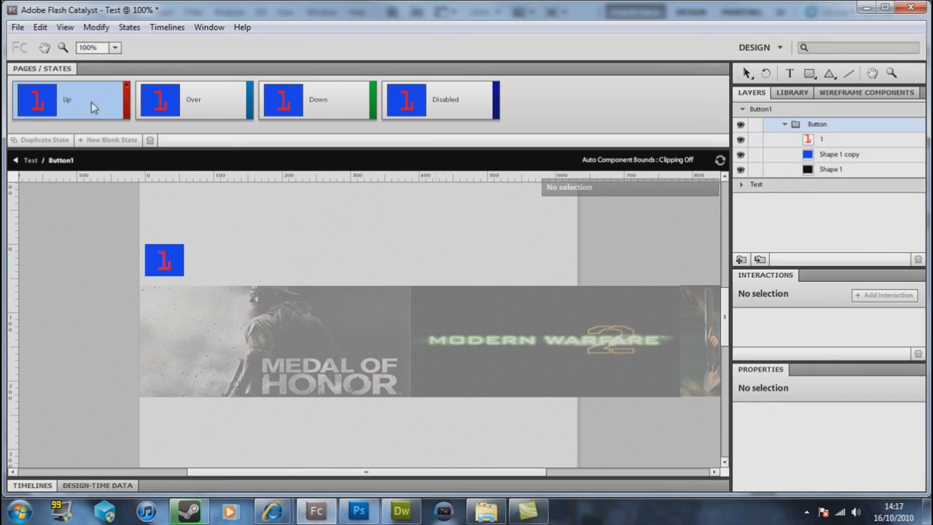
{"action": "left_click", "coordinate": [215, 109]}
{"action": "left_click", "coordinate": [331, 102]}
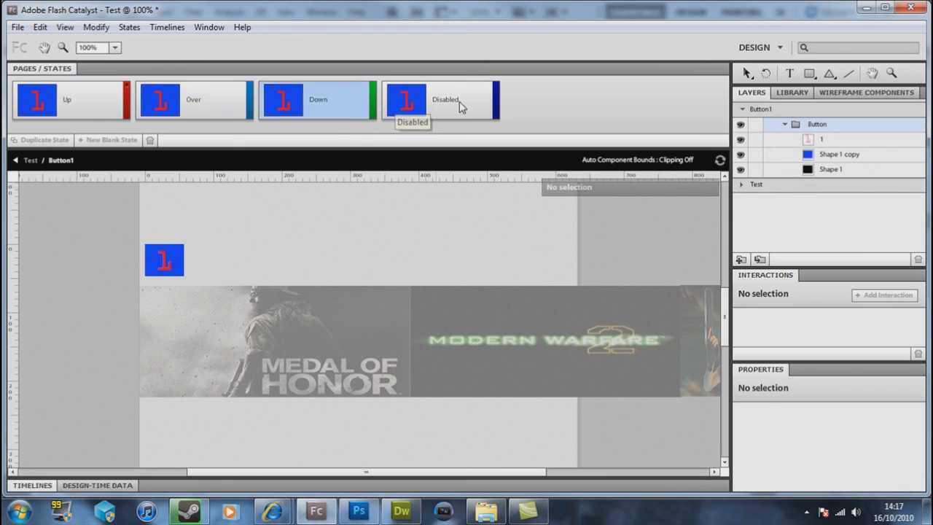
{"action": "left_click", "coordinate": [437, 104]}
{"action": "left_click", "coordinate": [214, 98]}
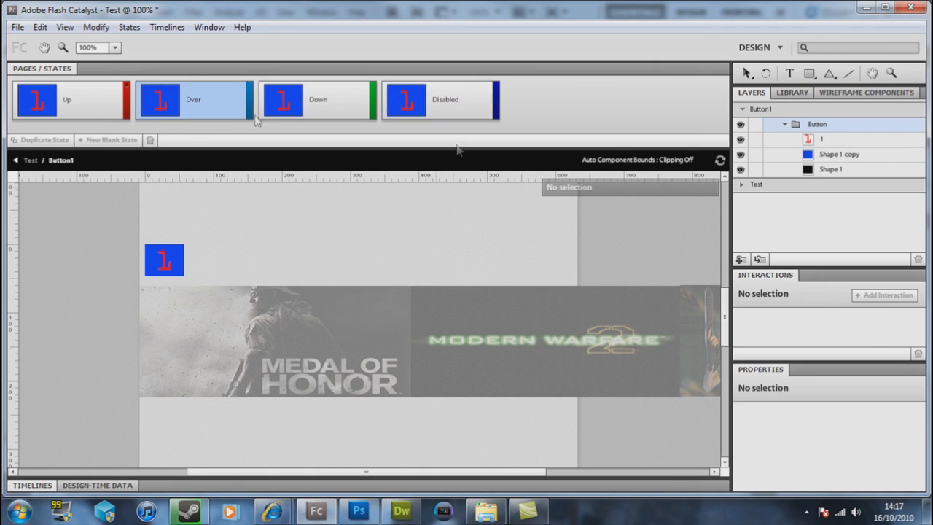
- Move black Shape 1 above blue Shape 1 copy, then return to the Up state
{"action": "left_click_drag", "start_coordinate": [841, 176], "coordinate": [843, 153]}
{"action": "left_click", "coordinate": [842, 171]}
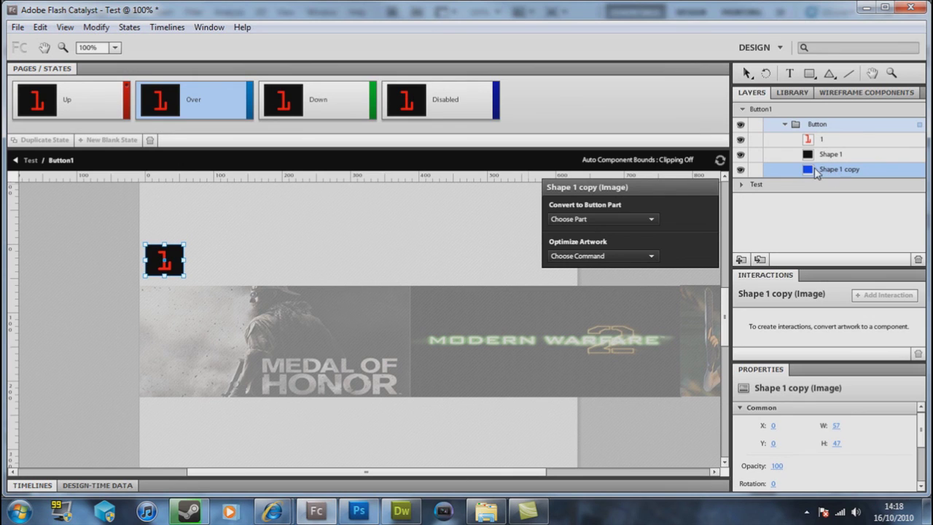
{"action": "left_click", "coordinate": [74, 106]}
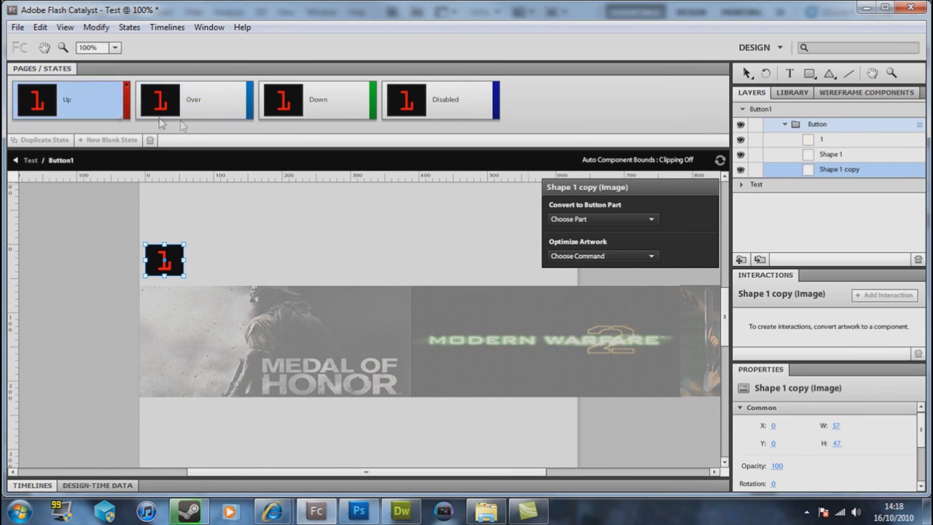